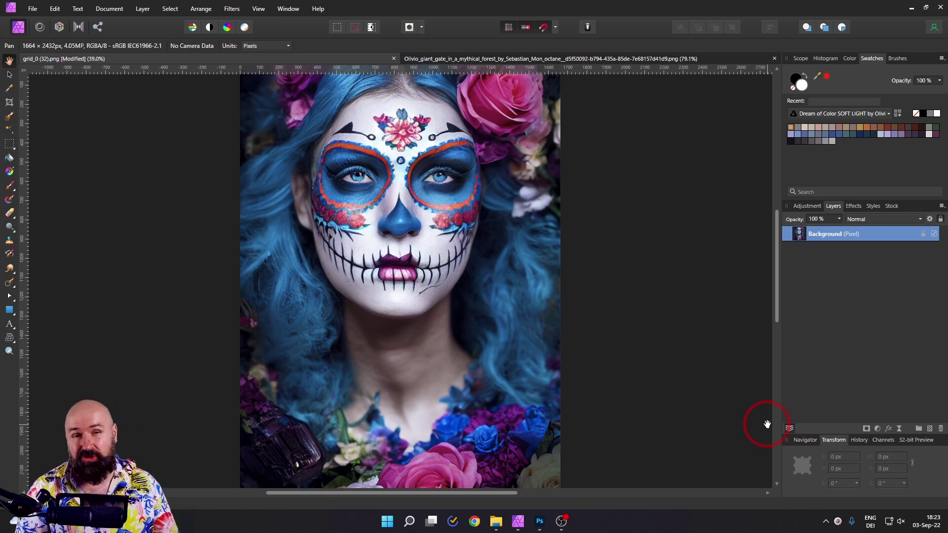
- Add an HSL adjustment layer and sample the blue hair as its colour range
click(878, 429)
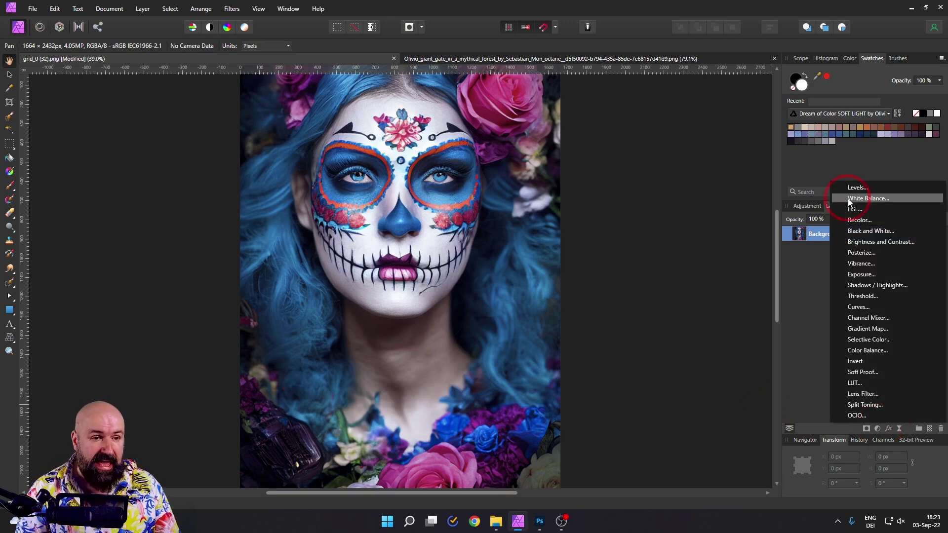
click(854, 213)
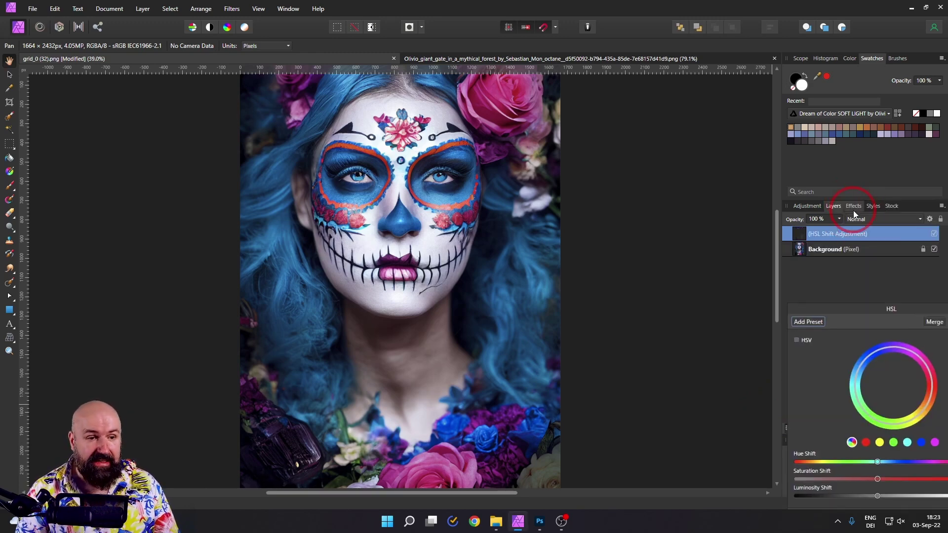
drag(636, 236, 639, 201)
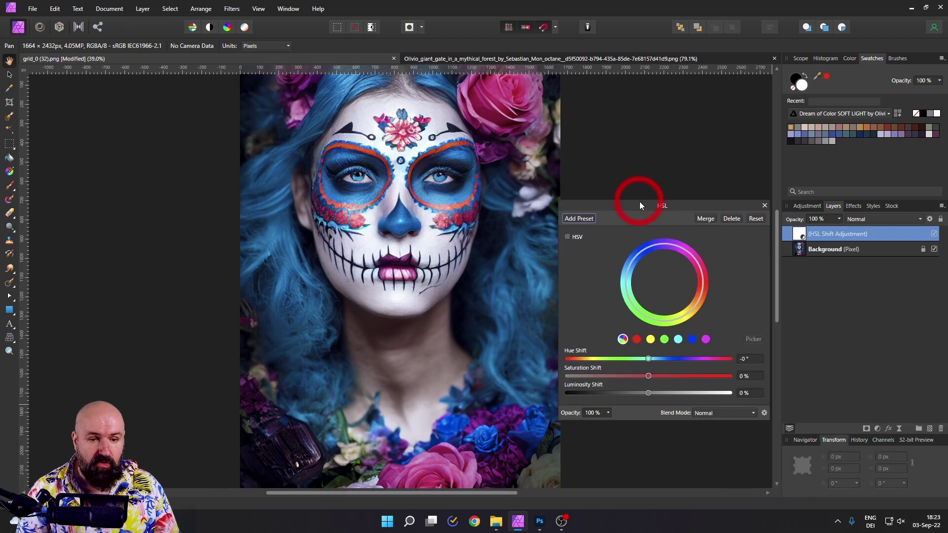
click(678, 340)
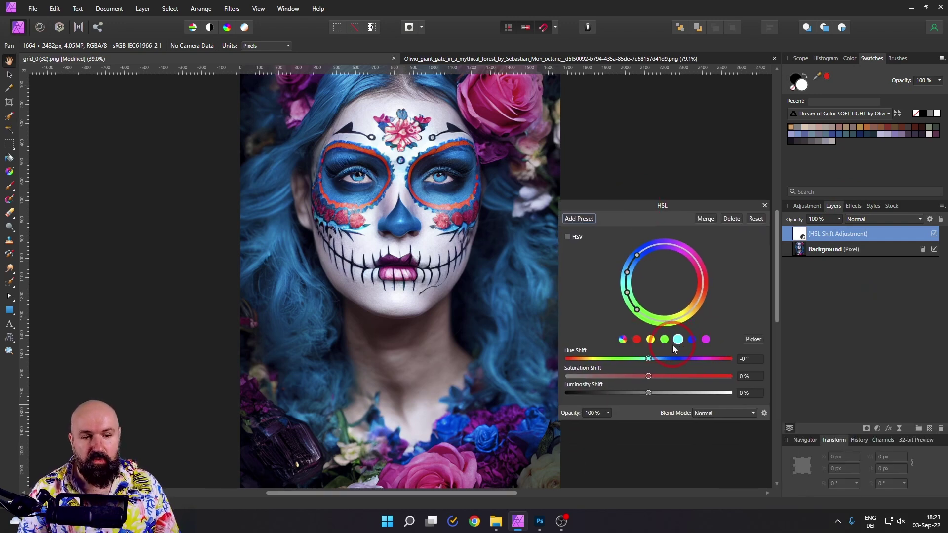
click(755, 339)
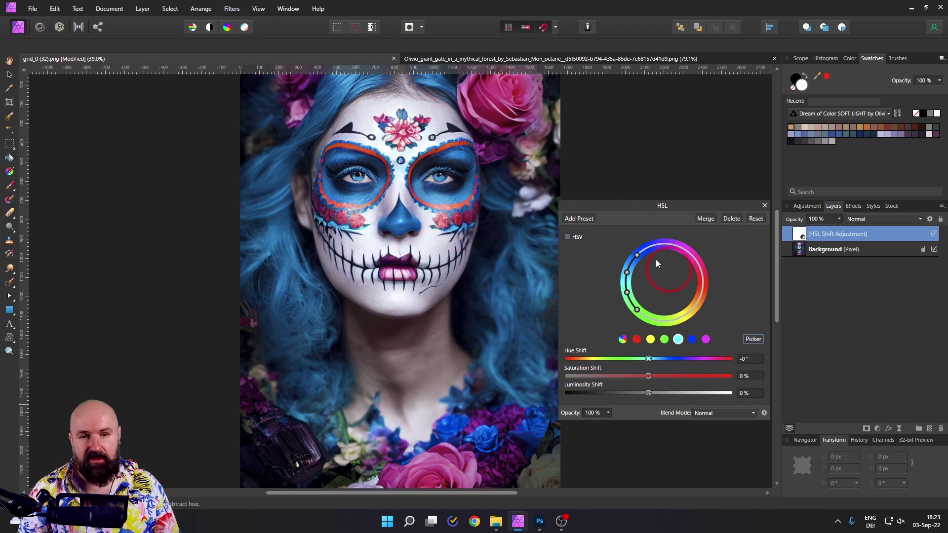
click(525, 250)
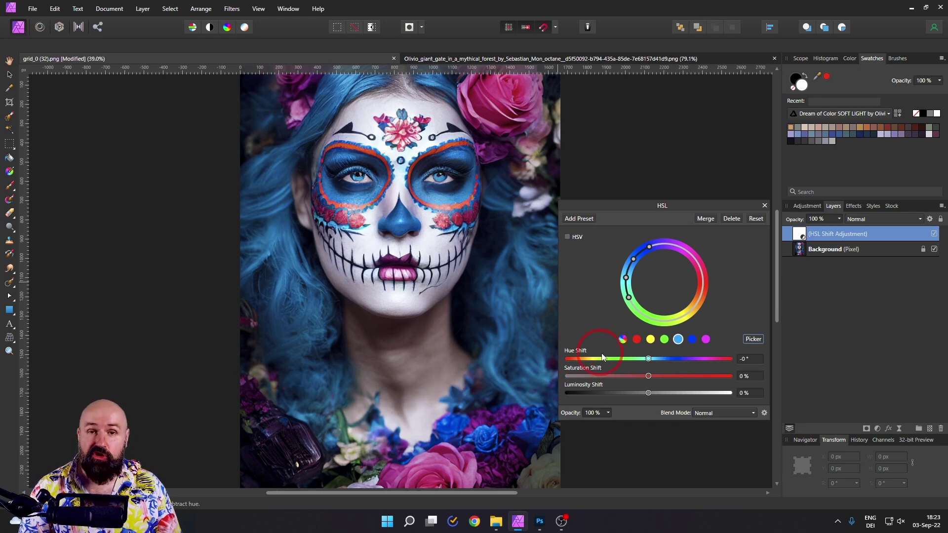
- Set Hue Shift 29°, Saturation -48% and Luminosity -30% for a muted dark teal
mouse_move(649, 363)
mouse_down()
mouse_move(638, 360)
mouse_move(662, 359)
mouse_up()
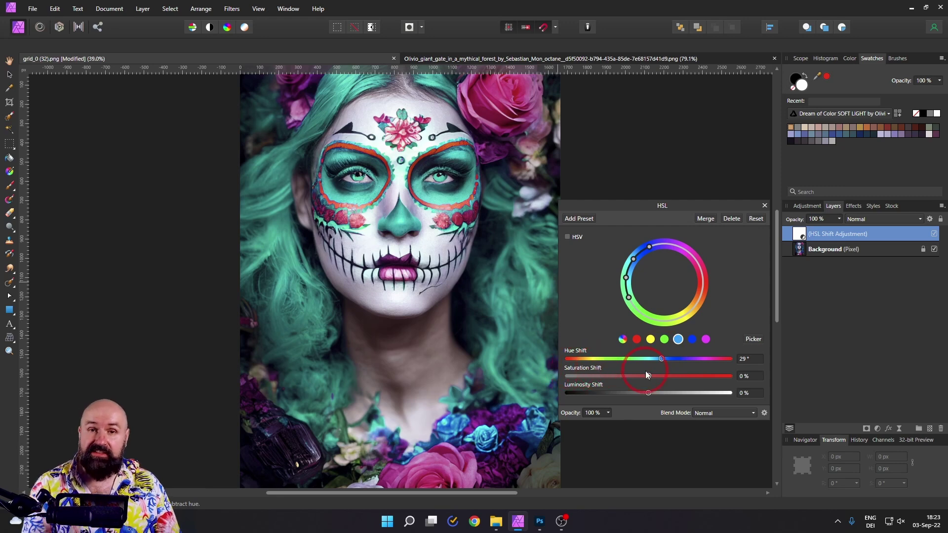
drag(648, 375, 613, 374)
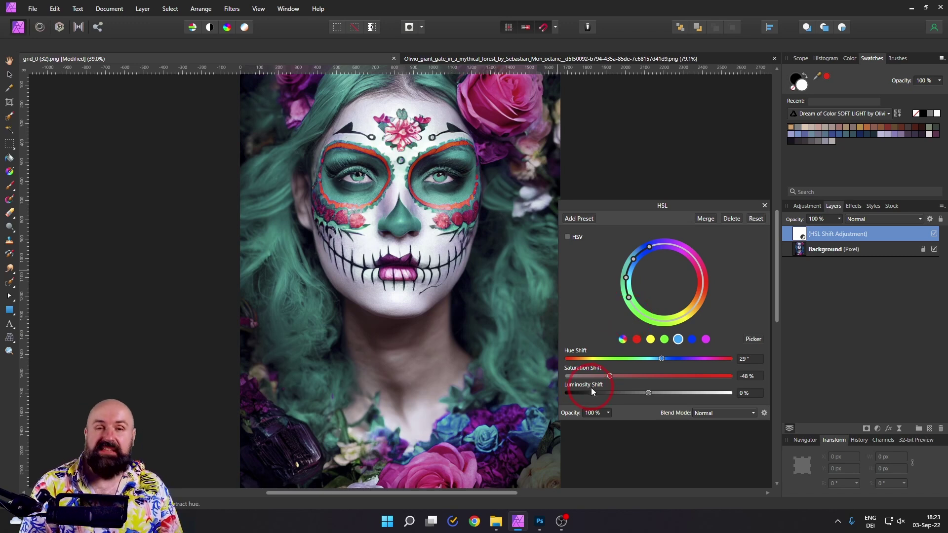
drag(653, 393, 624, 392)
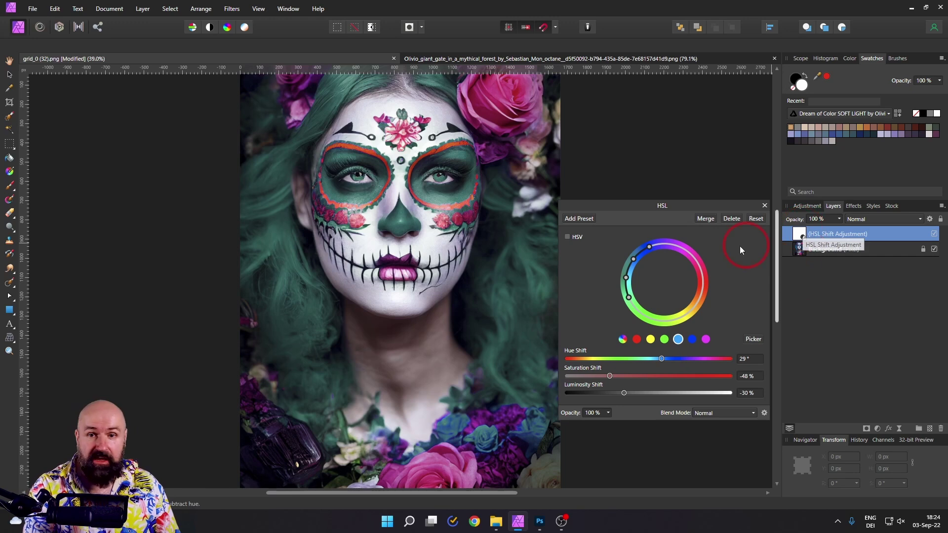
- With an enlarged brush, paint black over the face on the HSL layer so the makeup stays blue
click(8, 190)
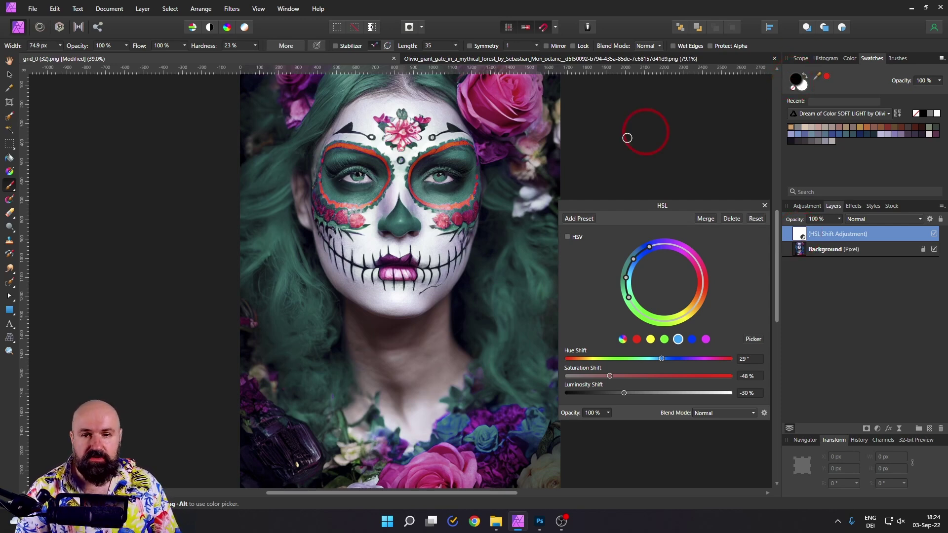
key(bracketright)
key(bracketright)
key(bracketright)
key(bracketright)
mouse_move(376, 190)
mouse_down()
mouse_move(370, 159)
mouse_move(349, 157)
mouse_move(346, 142)
mouse_move(327, 187)
mouse_move(352, 223)
mouse_move(404, 220)
mouse_move(401, 199)
mouse_move(423, 210)
mouse_move(421, 158)
mouse_move(440, 147)
mouse_move(451, 173)
mouse_move(453, 153)
mouse_move(460, 203)
mouse_move(455, 178)
mouse_move(447, 220)
mouse_up()
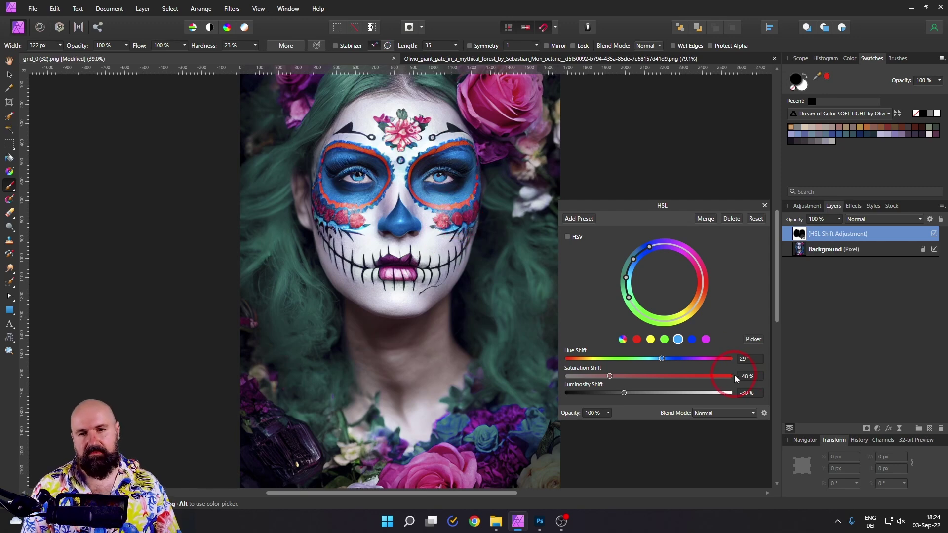
- Switch to the forest gate image and add a Selective Color adjustment layer
key(ctrl+Tab)
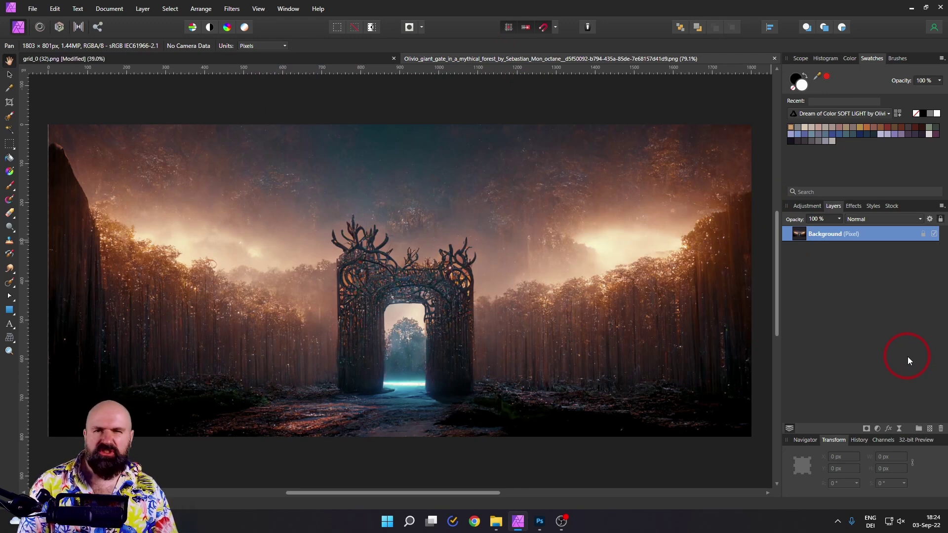
click(878, 428)
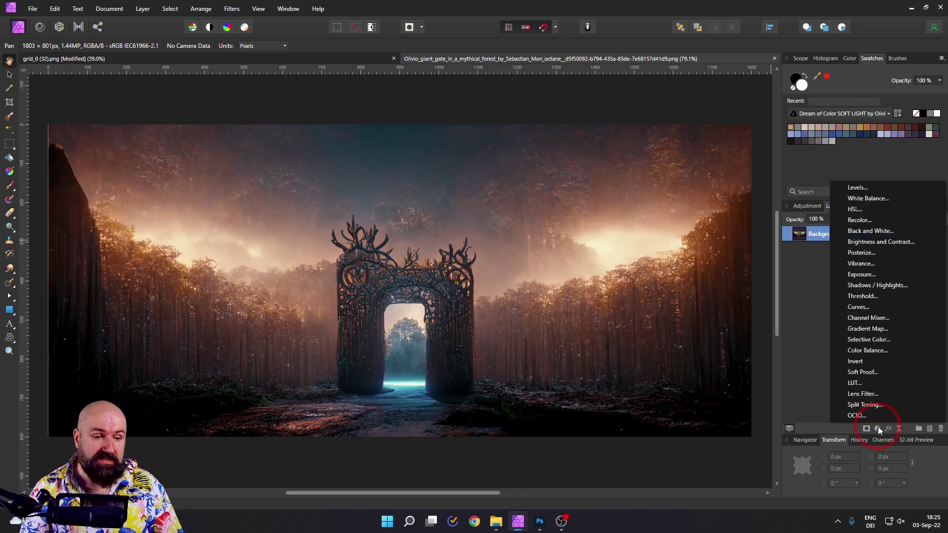
click(874, 340)
drag(674, 262, 685, 151)
click(603, 195)
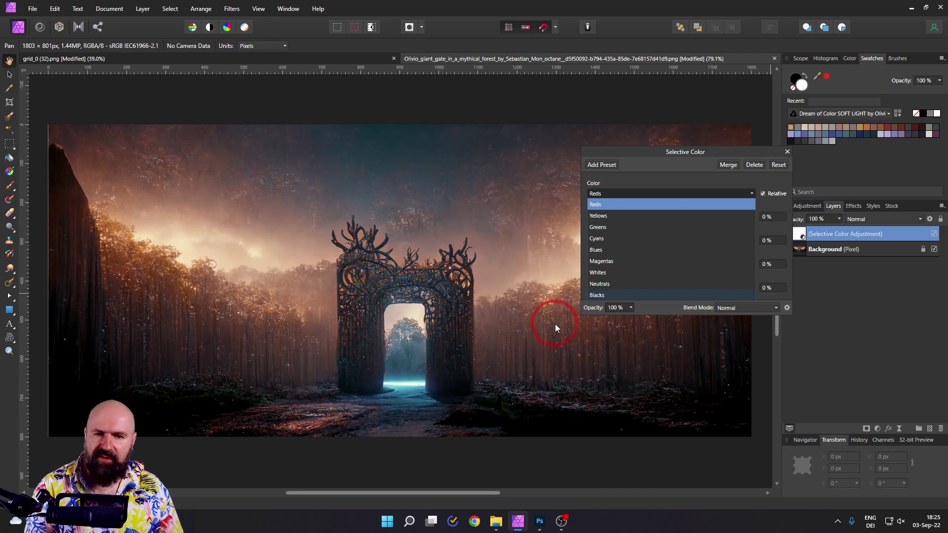
- Set the Selective Color Yellows to cyan -76%, magenta 78%, yellow 85%, black 65%
click(618, 216)
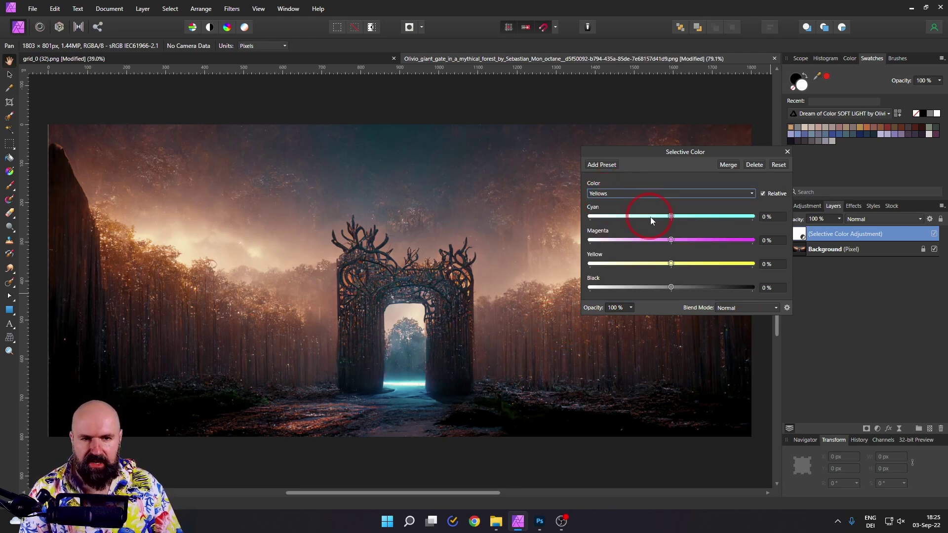
drag(663, 218, 610, 216)
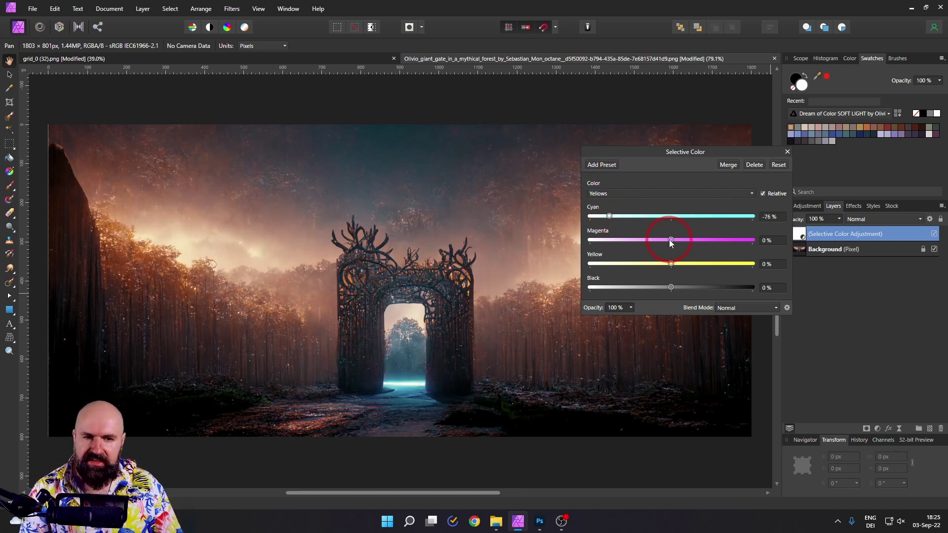
drag(671, 240, 736, 239)
drag(672, 265, 740, 264)
drag(669, 290, 724, 284)
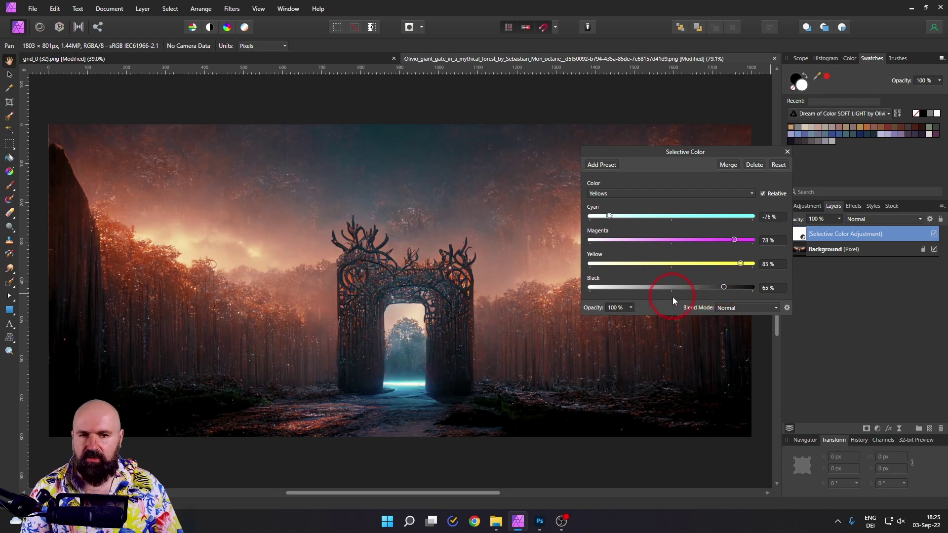
- Set the Selective Color Reds to cyan -64%, magenta 31%, yellow 55%, black 6%
click(620, 193)
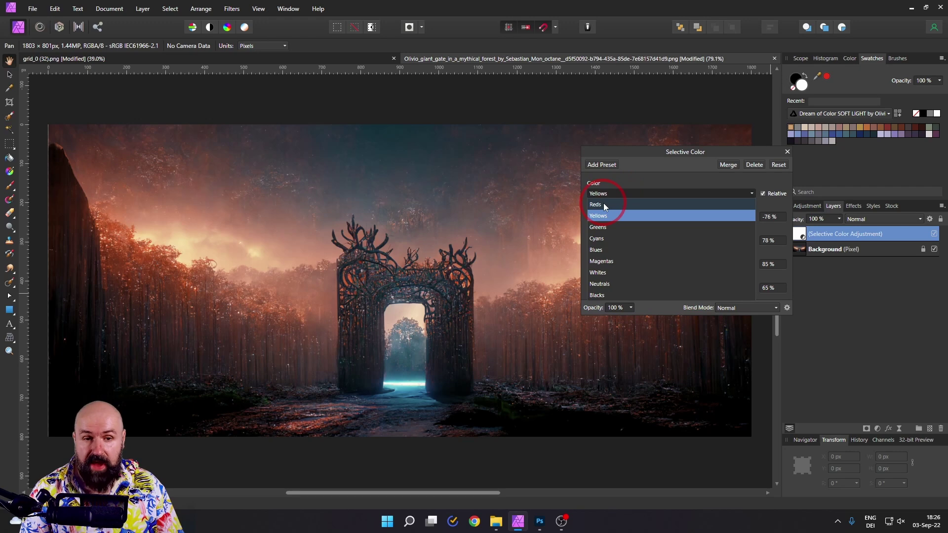
click(603, 203)
drag(671, 217, 631, 216)
drag(671, 240, 615, 264)
drag(625, 156, 777, 52)
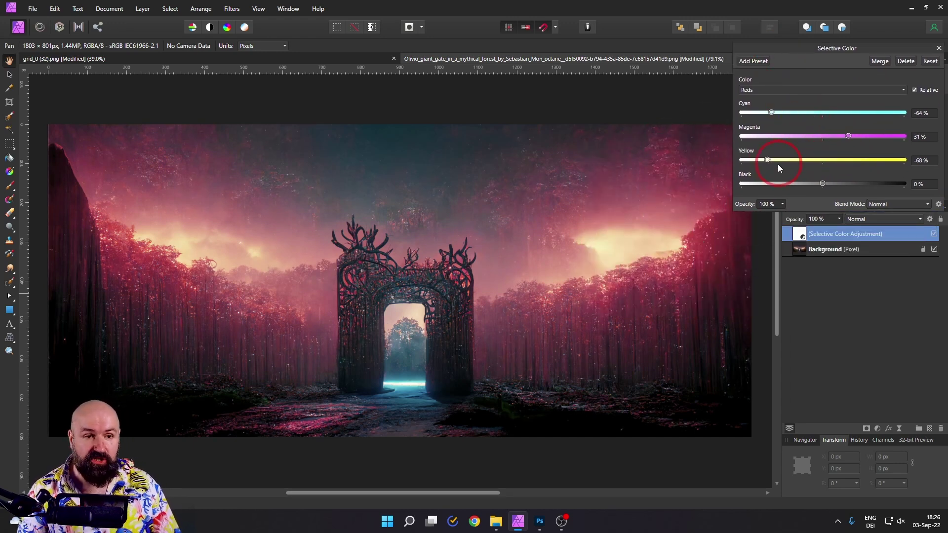
drag(768, 160, 869, 161)
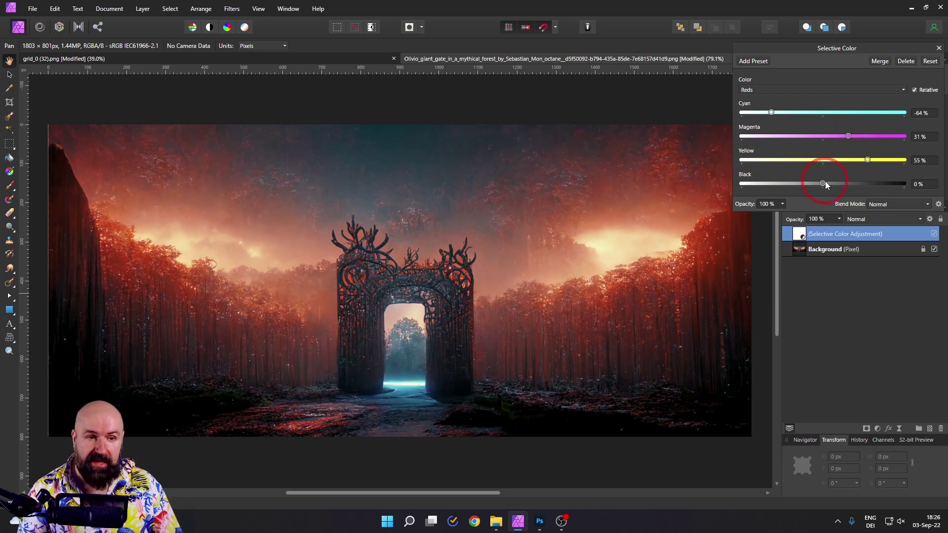
mouse_move(822, 183)
mouse_down()
mouse_move(789, 184)
mouse_move(839, 183)
mouse_move(796, 183)
mouse_move(836, 184)
mouse_move(828, 183)
mouse_up()
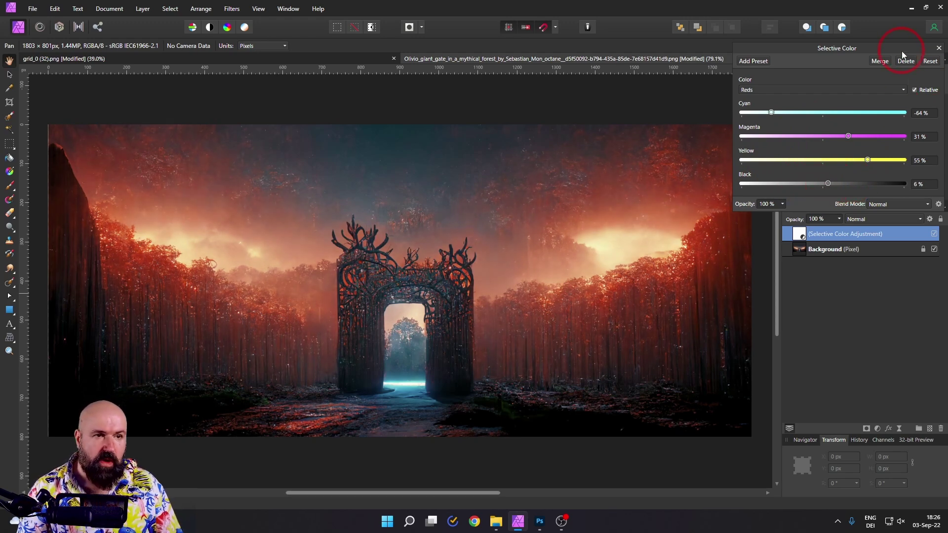
drag(903, 54, 851, 56)
- Toggle the Selective Color layer's visibility to compare before and after
click(935, 234)
click(935, 233)
click(935, 234)
click(934, 234)
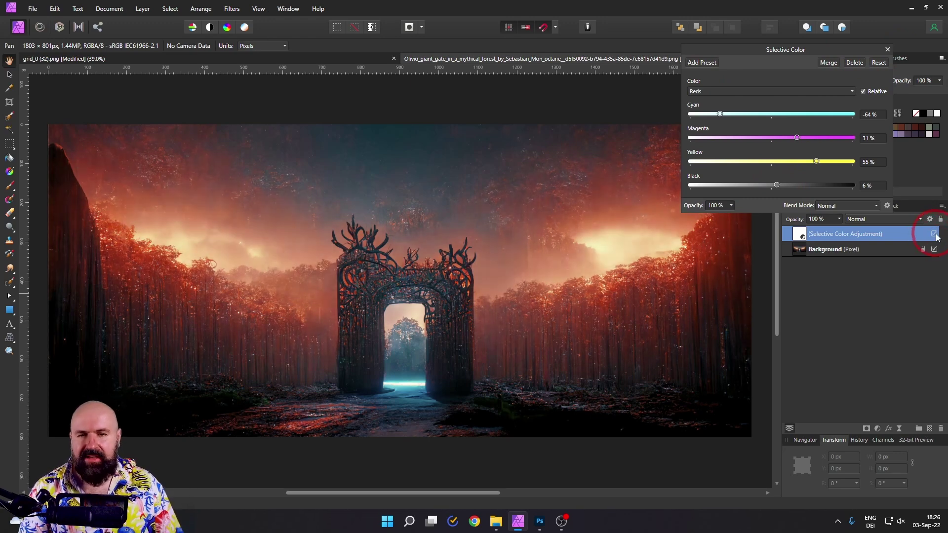
click(934, 234)
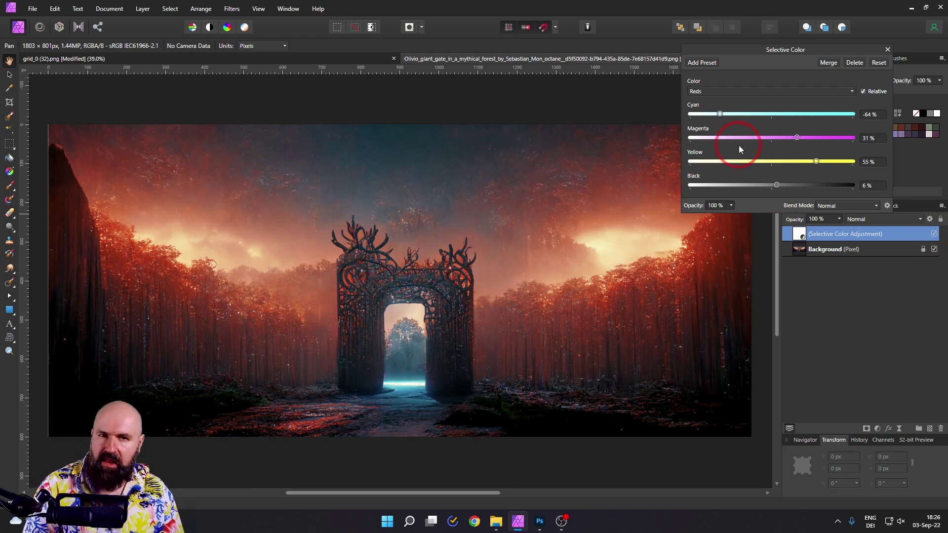
- Adjust the Blues range: cyan up to 45%, less yellow, slight black change
click(720, 92)
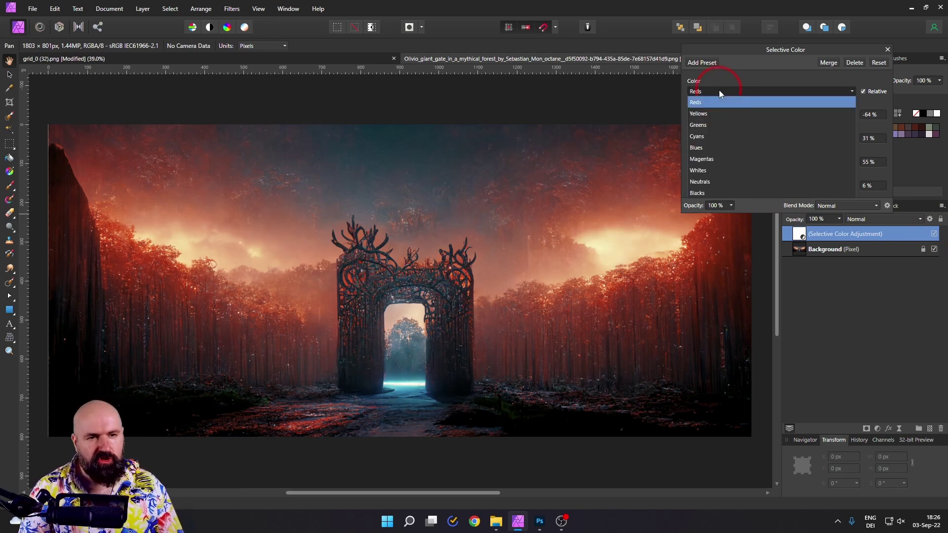
click(696, 147)
drag(745, 114, 812, 137)
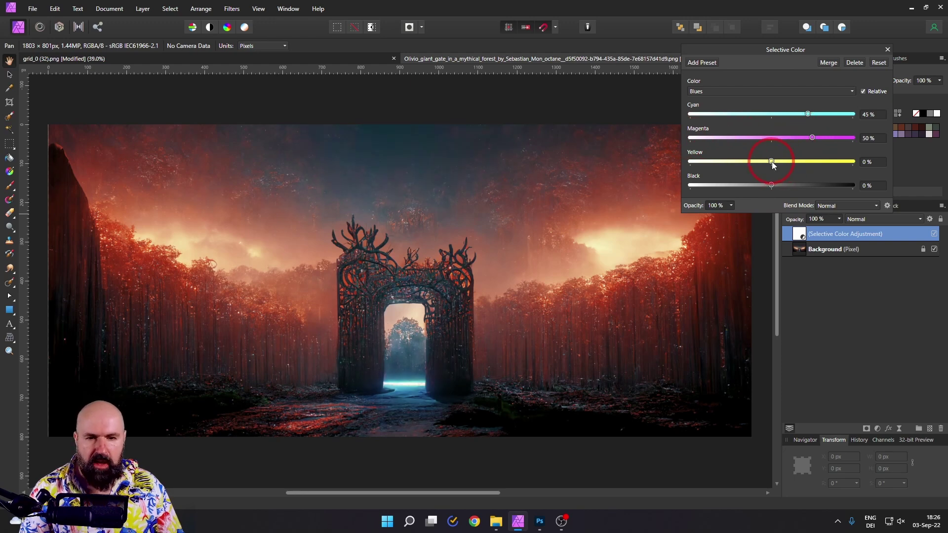
drag(769, 161, 732, 162)
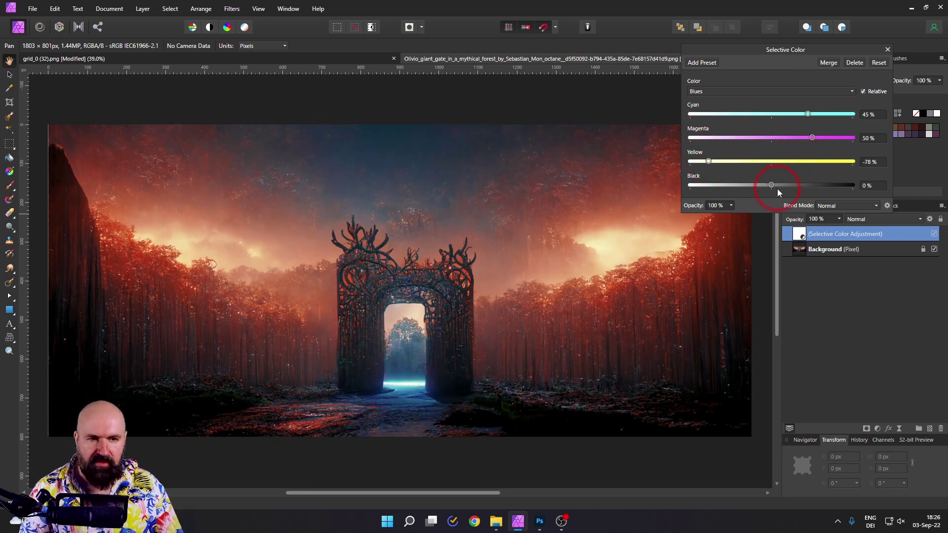
mouse_move(771, 186)
mouse_down()
mouse_move(745, 182)
mouse_move(792, 185)
mouse_move(763, 185)
mouse_up()
- Set the Cyans range to cyan 42%, magenta 23%, yellow 33%, black -15%, and close the settings
click(733, 92)
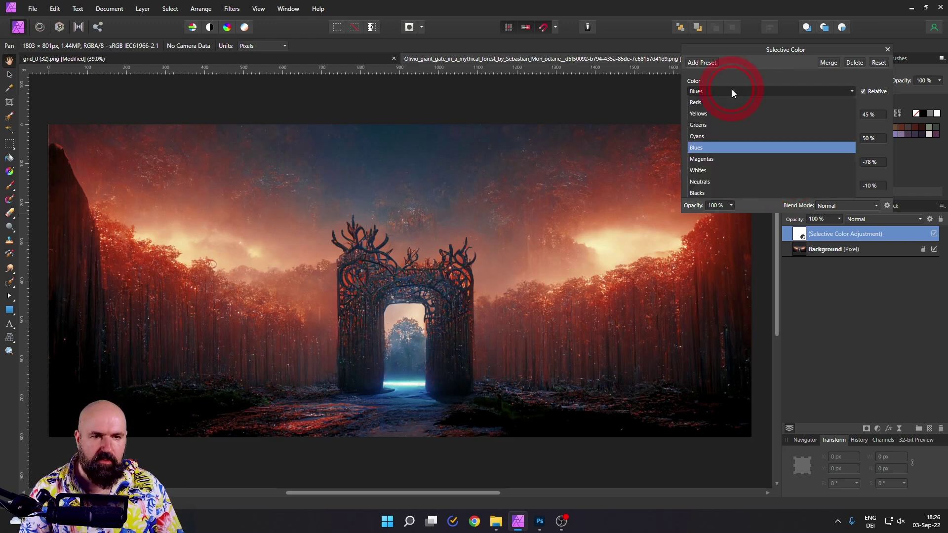
click(701, 136)
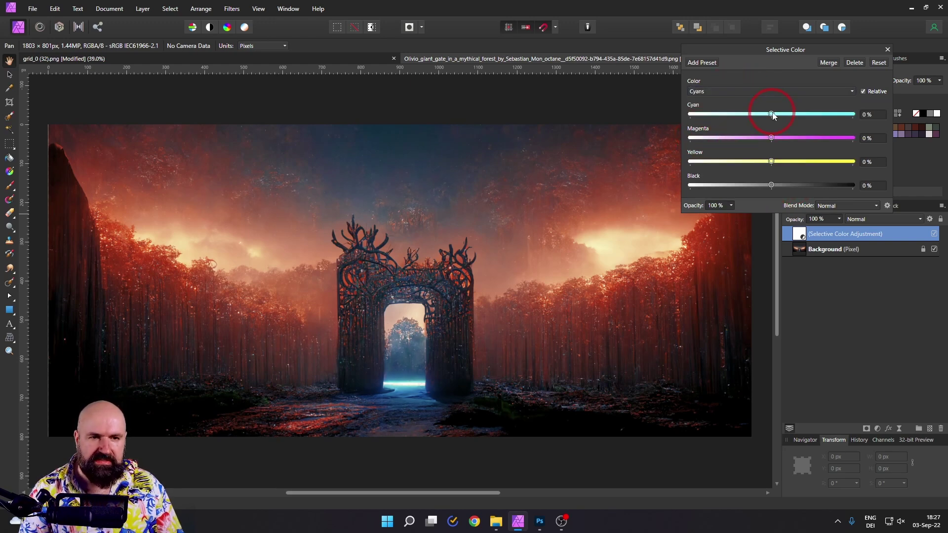
drag(771, 114, 758, 185)
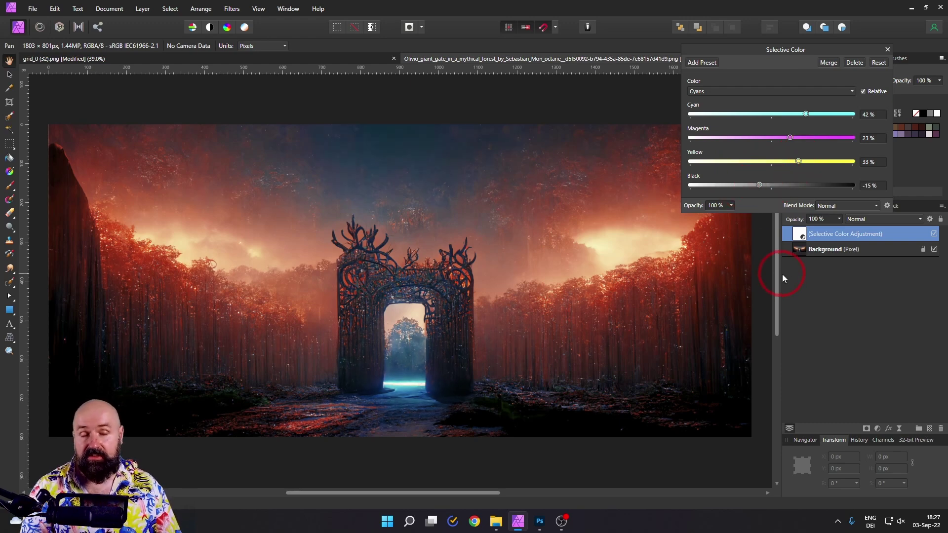
key(Escape)
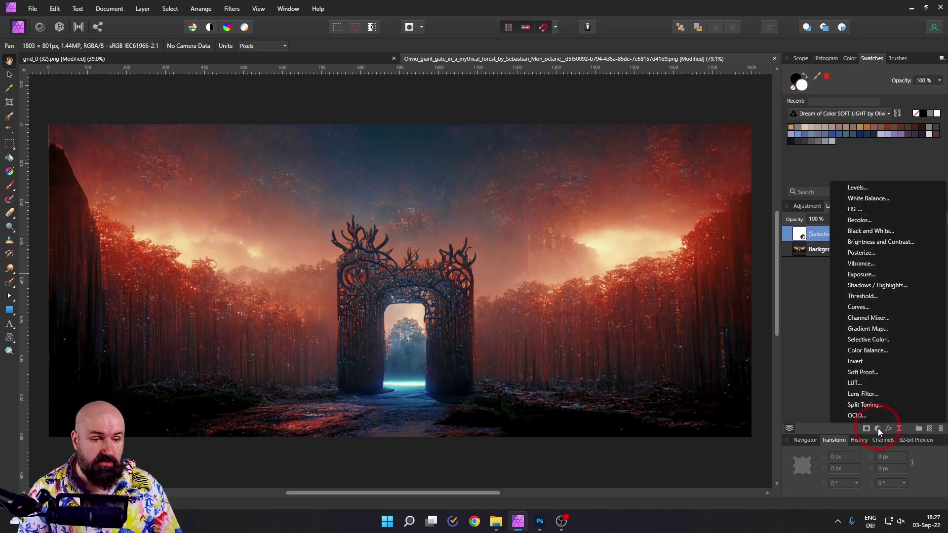
- Add a Color Balance adjustment layer with Midtones as the tonal range
click(865, 350)
drag(758, 60, 672, 194)
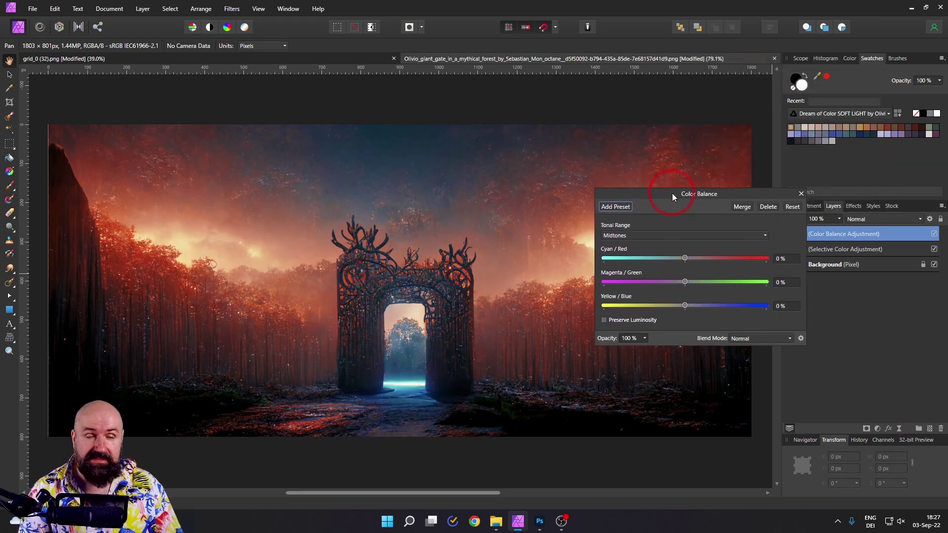
click(614, 235)
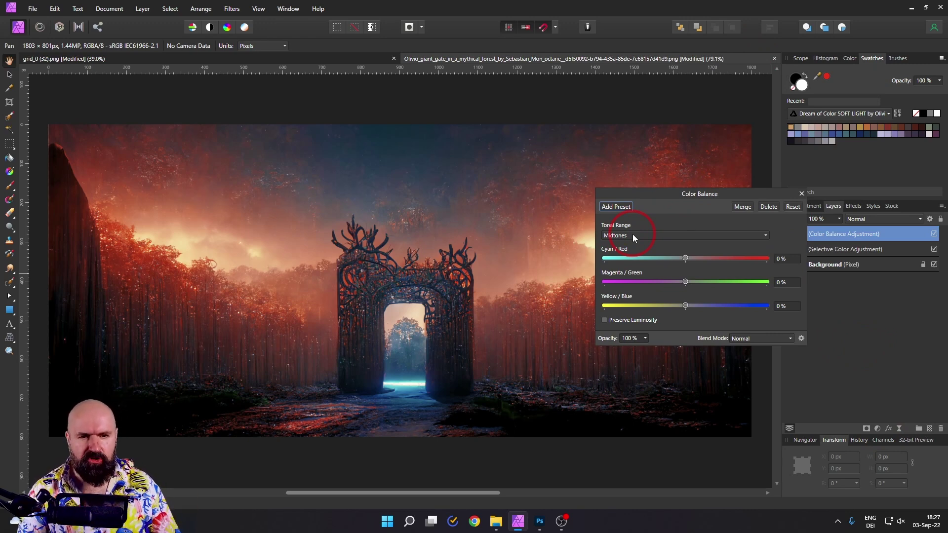
click(633, 235)
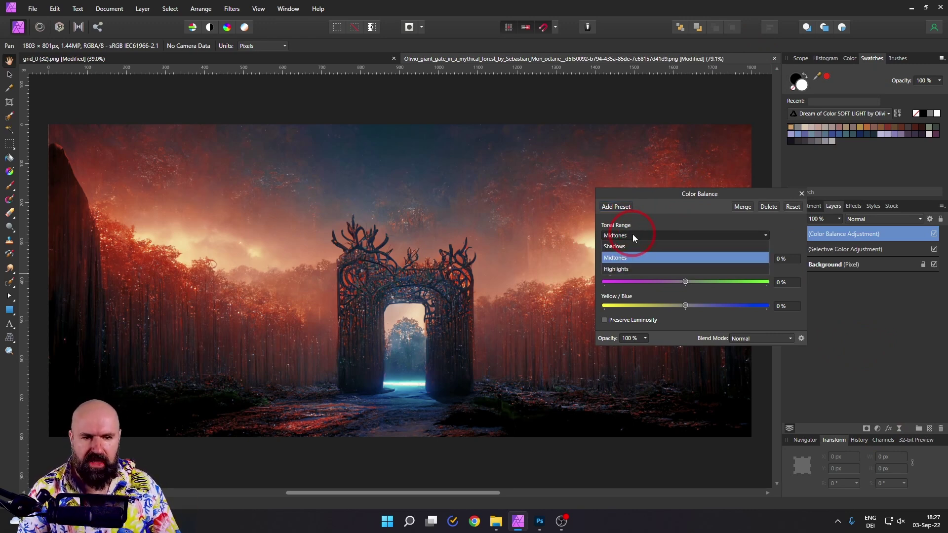
click(620, 258)
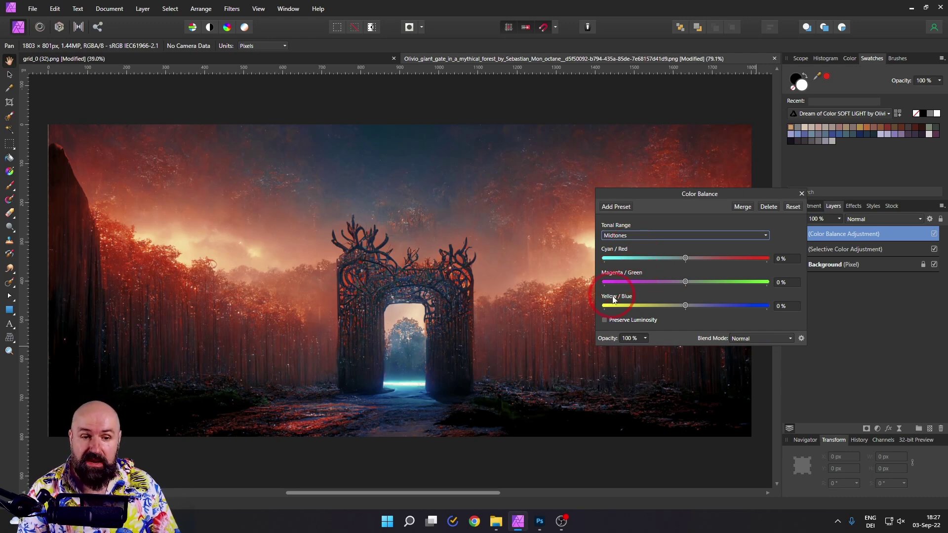
- Set the midtones to Cyan/Red 56%, Magenta/Green -23%, Yellow/Blue 0%, then close the settings
drag(685, 259, 722, 257)
drag(700, 195, 827, 32)
mouse_move(858, 96)
mouse_down()
mouse_move(805, 95)
mouse_move(864, 96)
mouse_up()
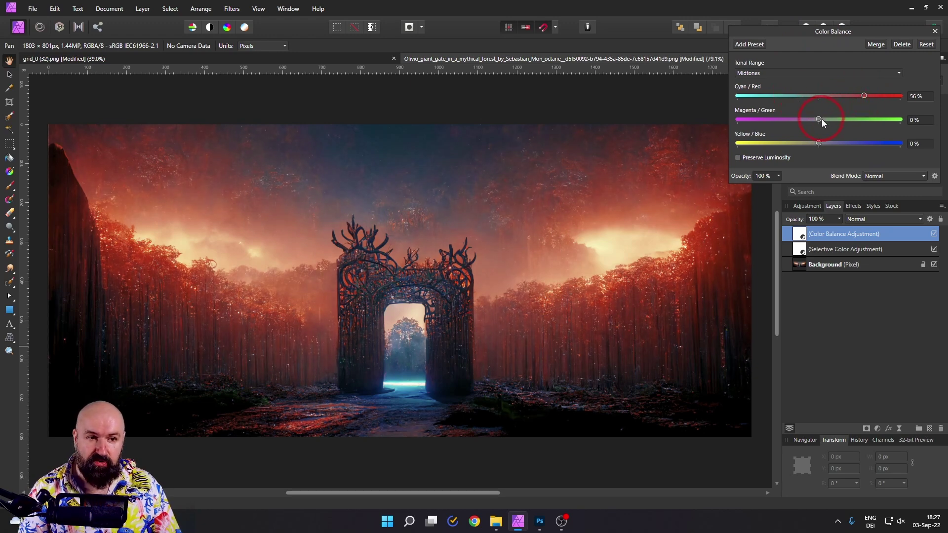
drag(820, 119, 885, 144)
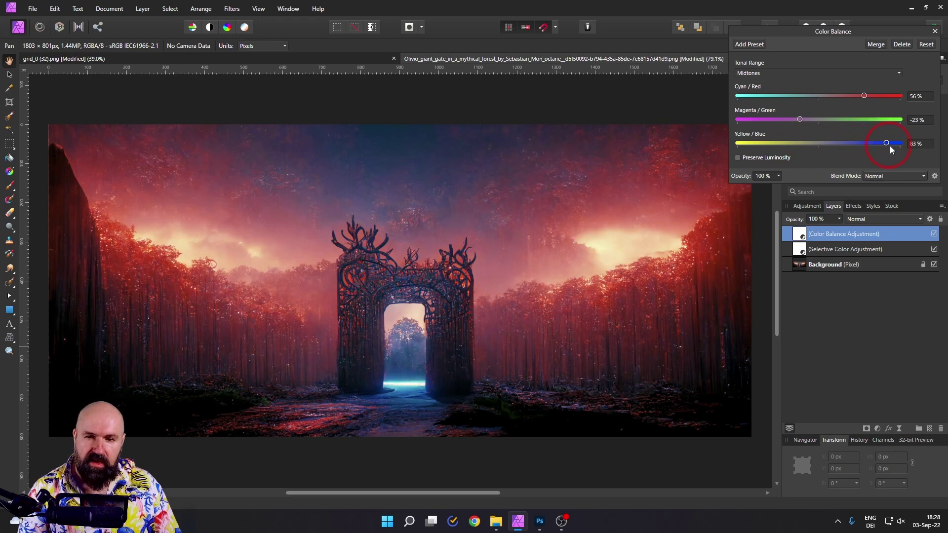
drag(825, 150, 853, 148)
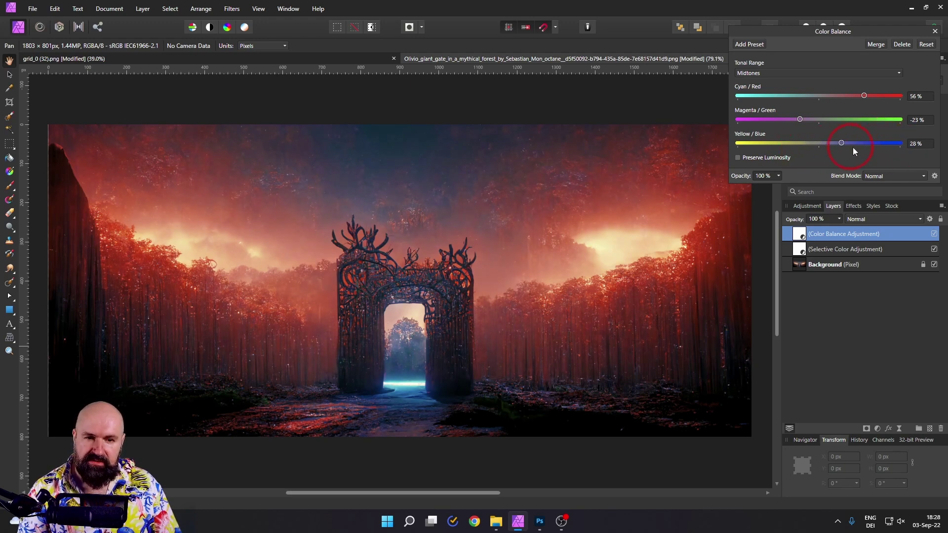
double_click(896, 144)
click(935, 31)
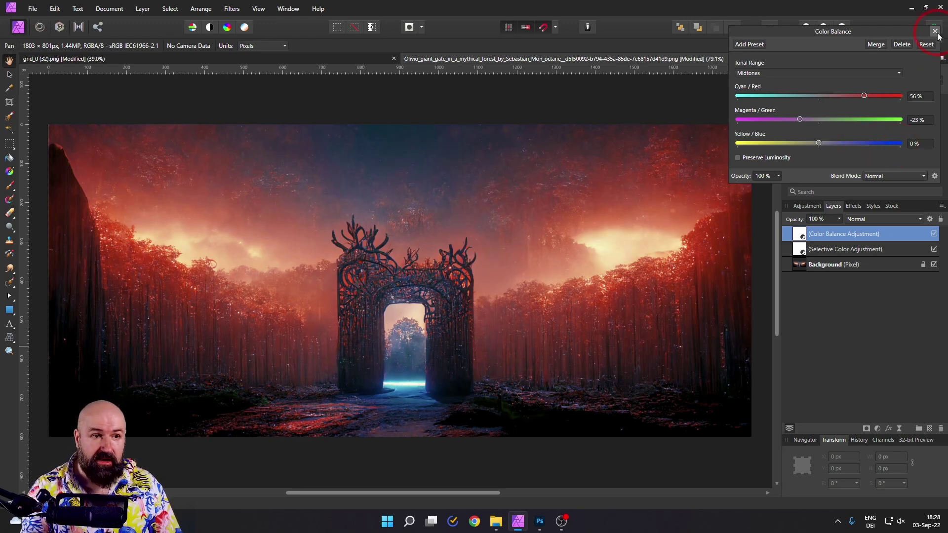
- Add a second Color Balance layer with midtone Yellow/Blue at 100%
click(878, 428)
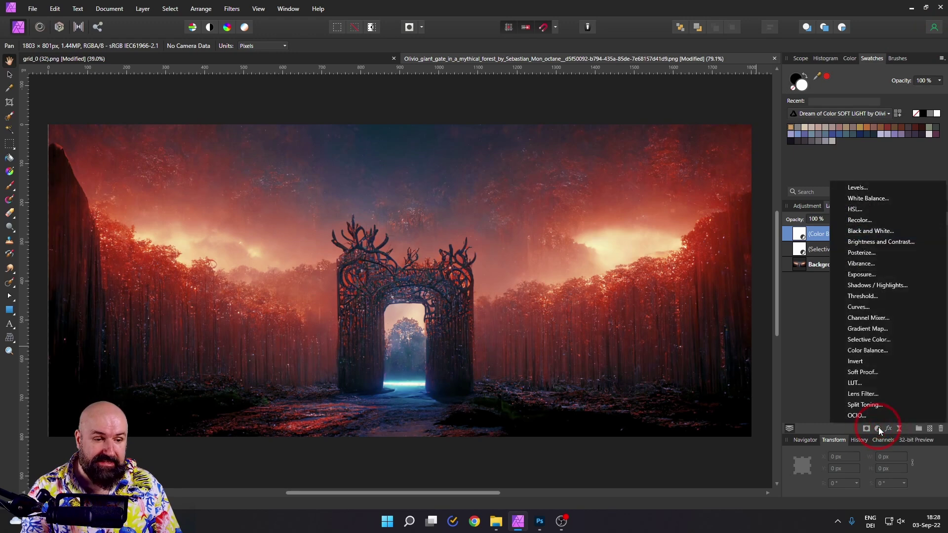
click(865, 351)
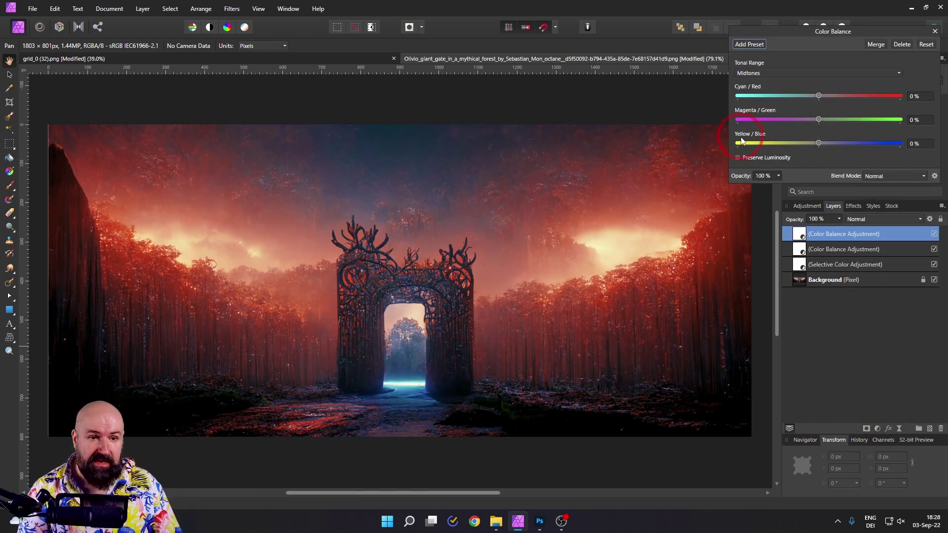
drag(820, 143, 906, 143)
drag(817, 32, 777, 85)
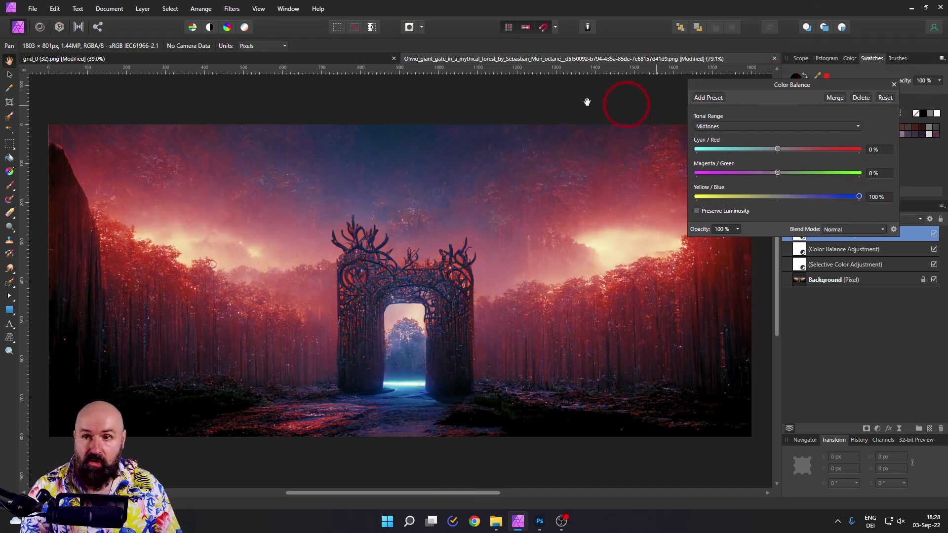
click(142, 10)
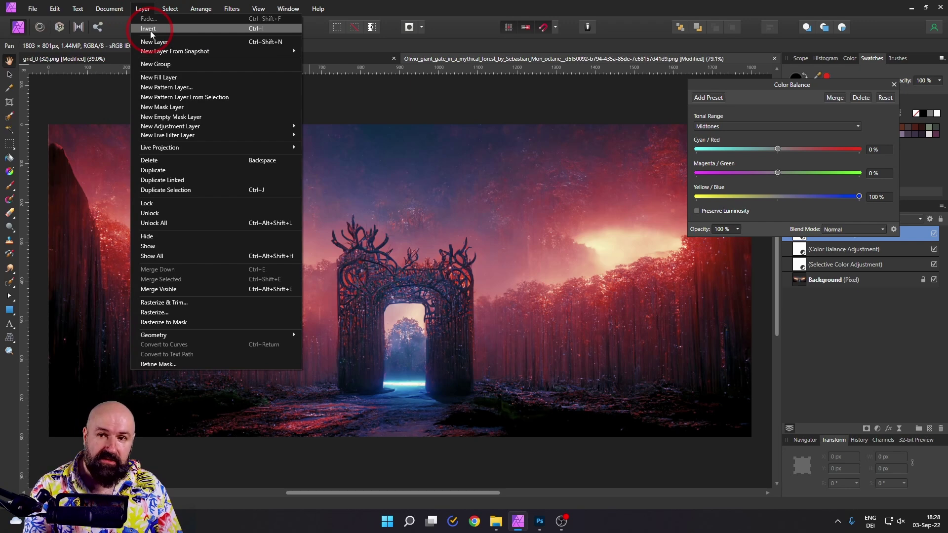
- Invert the blue Color Balance mask and paint white to restore it in the gate's base and archway
click(150, 31)
click(894, 85)
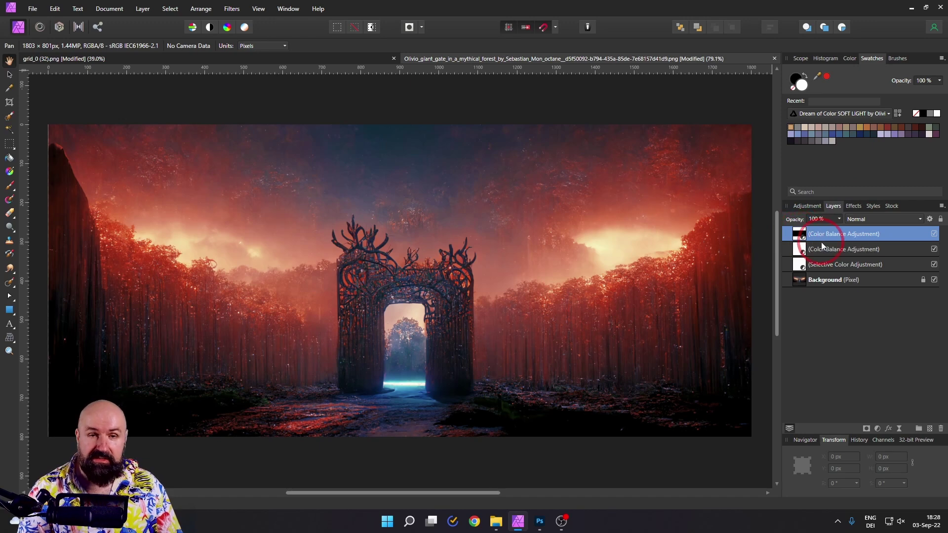
click(9, 187)
click(862, 58)
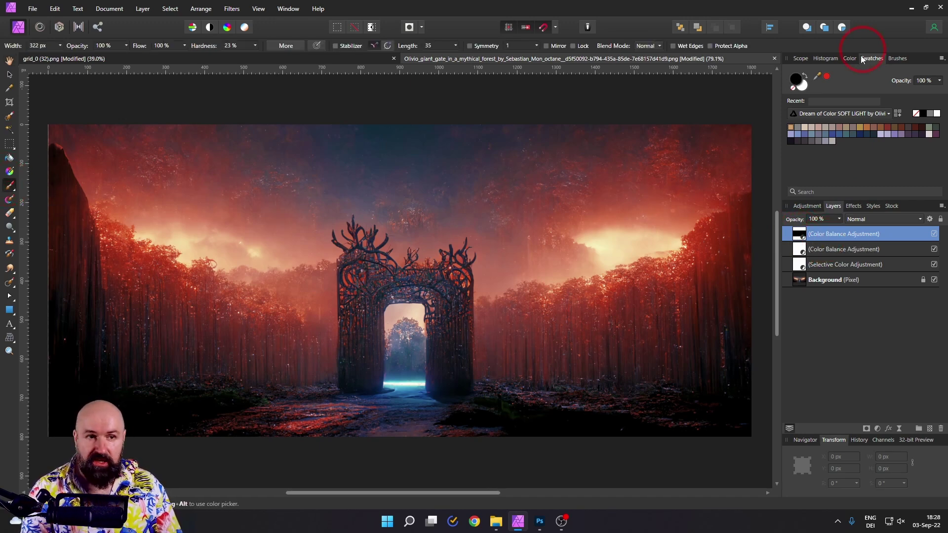
click(802, 84)
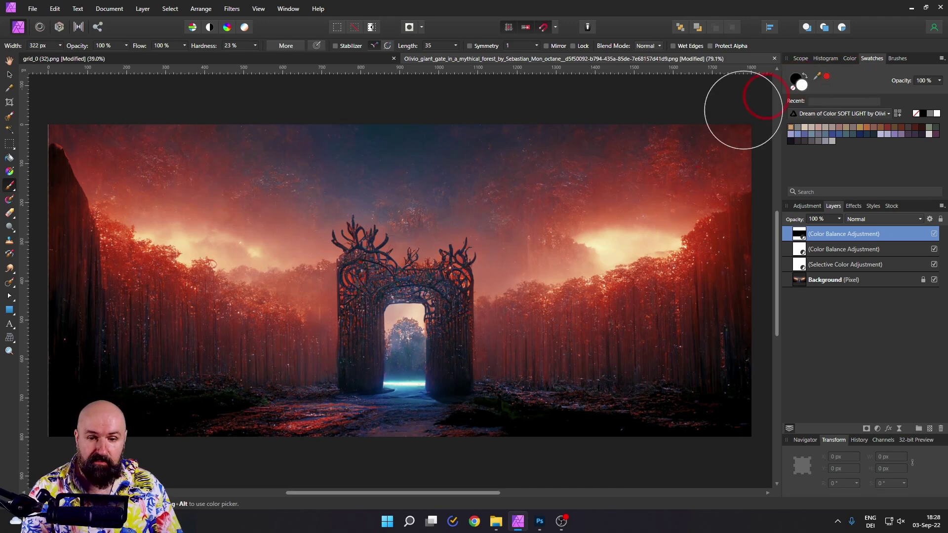
click(412, 396)
mouse_move(412, 396)
mouse_down()
mouse_move(350, 420)
mouse_move(404, 390)
mouse_move(400, 398)
mouse_move(406, 373)
mouse_move(410, 414)
mouse_move(427, 433)
mouse_move(409, 310)
mouse_move(403, 316)
mouse_move(429, 428)
mouse_move(427, 399)
mouse_move(351, 419)
mouse_up()
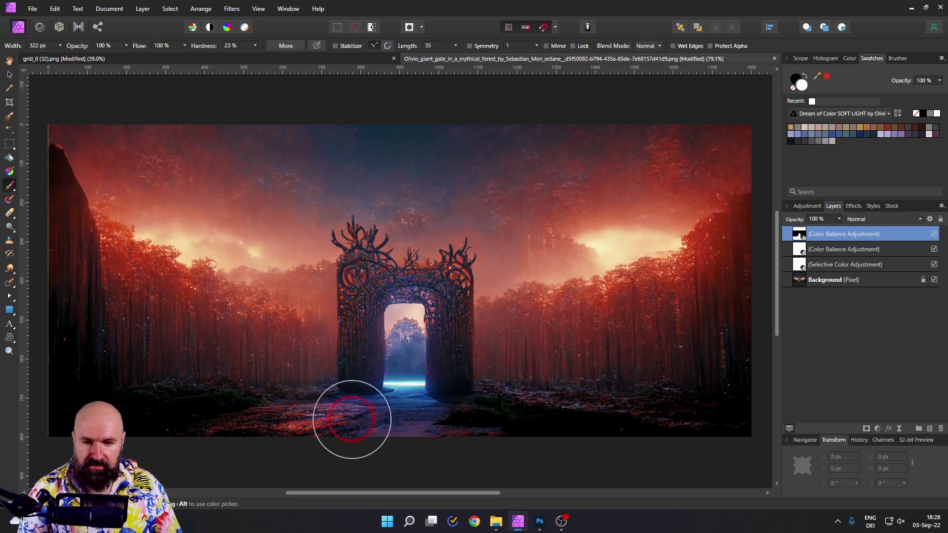
- Select the three adjustment layers, toggle them for a before/after comparison, and leave them hidden
shift+click(864, 265)
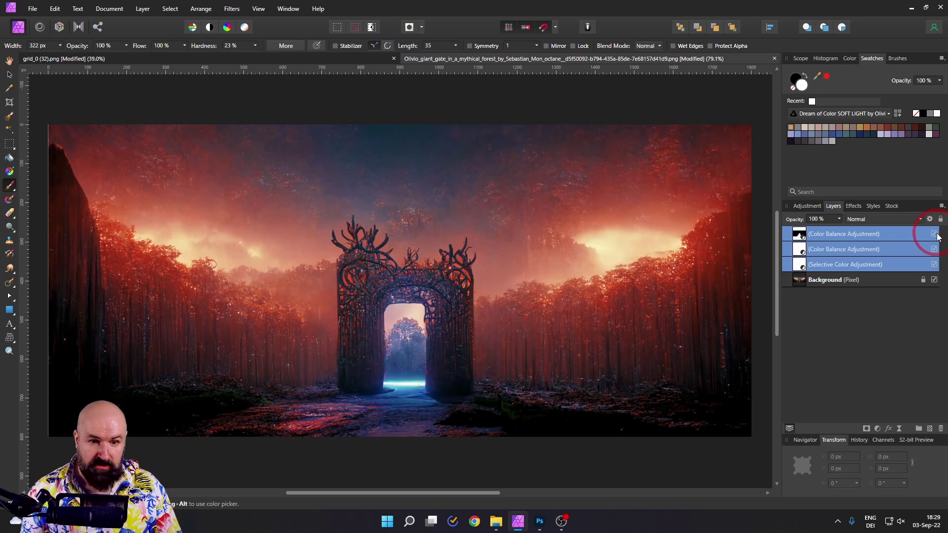
click(936, 240)
click(937, 237)
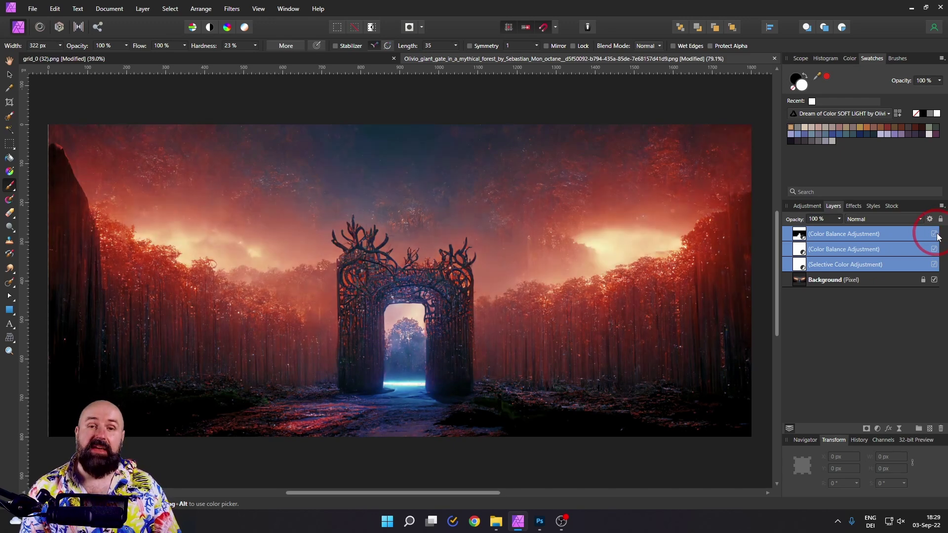
click(937, 238)
click(937, 238)
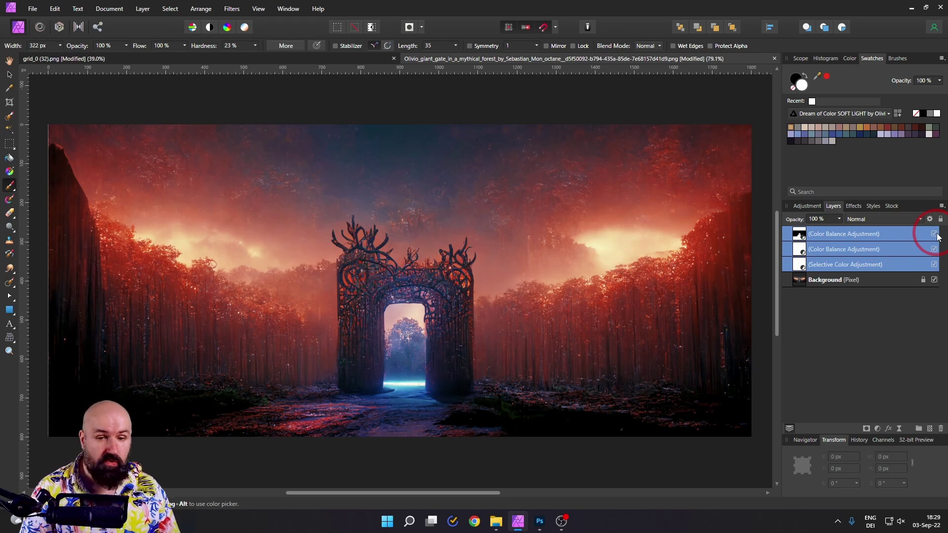
click(936, 239)
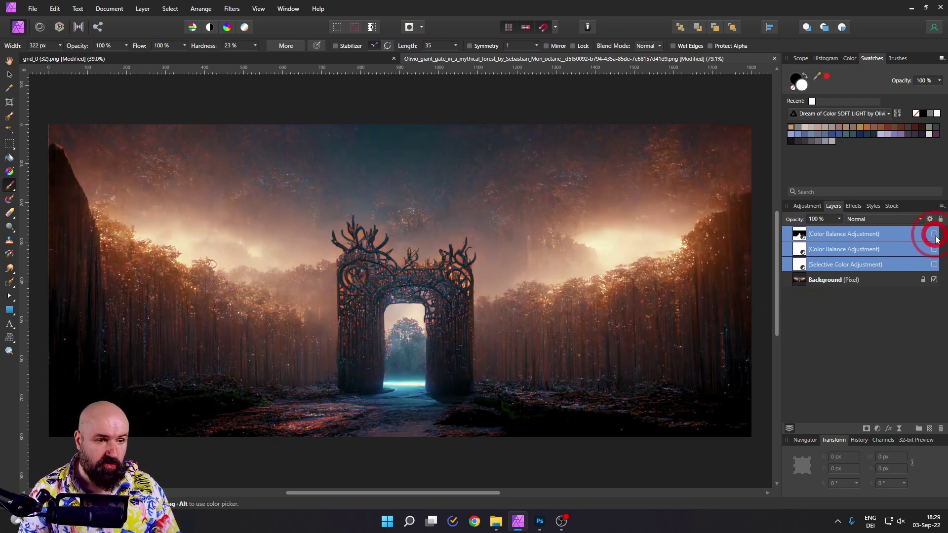
click(936, 239)
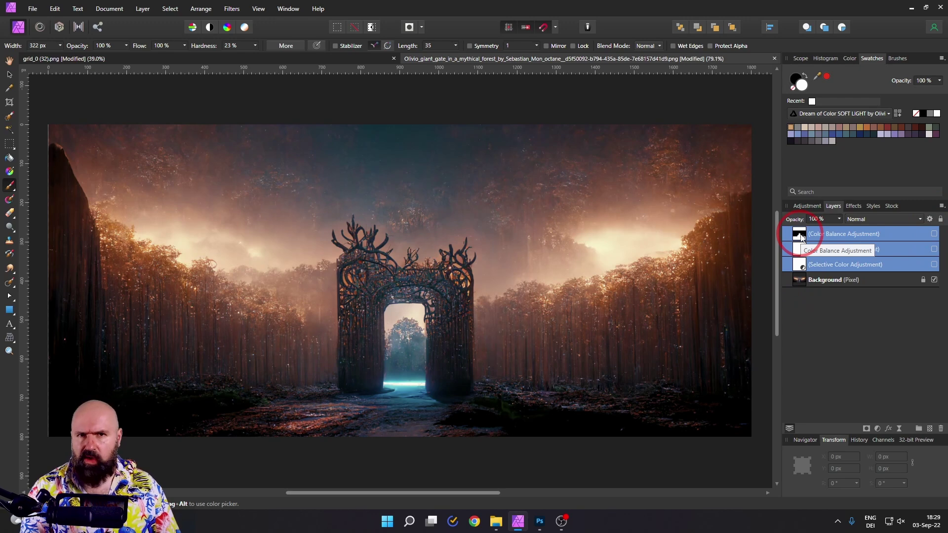
click(876, 429)
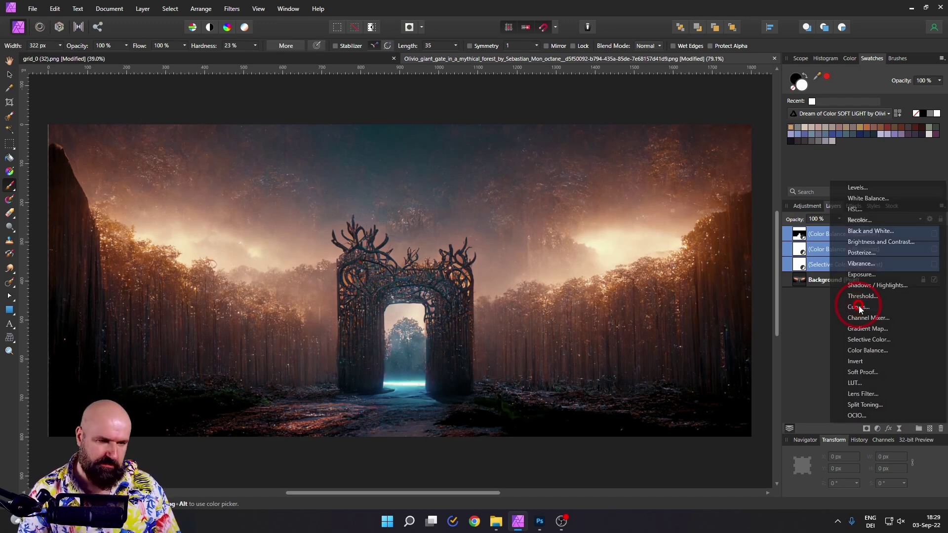
- Add a Curves adjustment to the forest gate and brighten it with a master curve point
click(859, 307)
drag(707, 224, 872, 16)
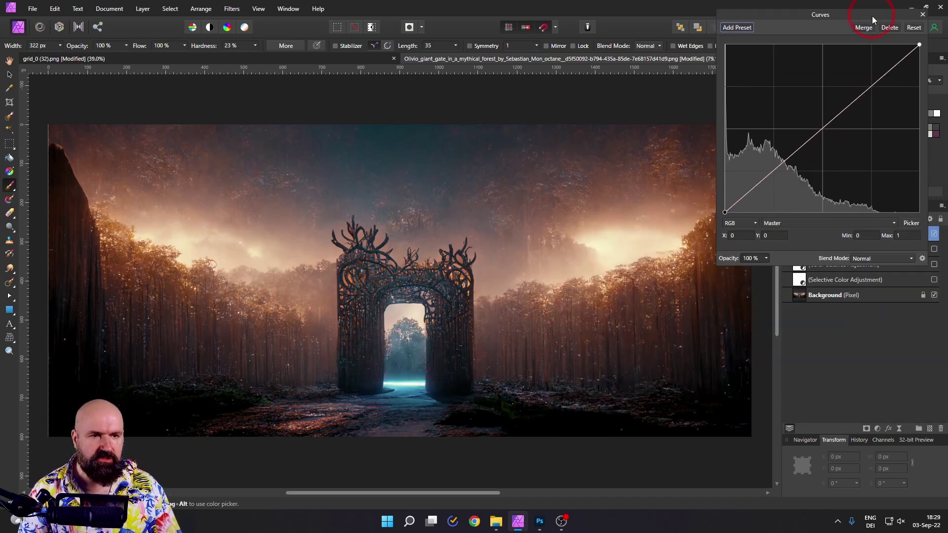
drag(818, 132, 815, 171)
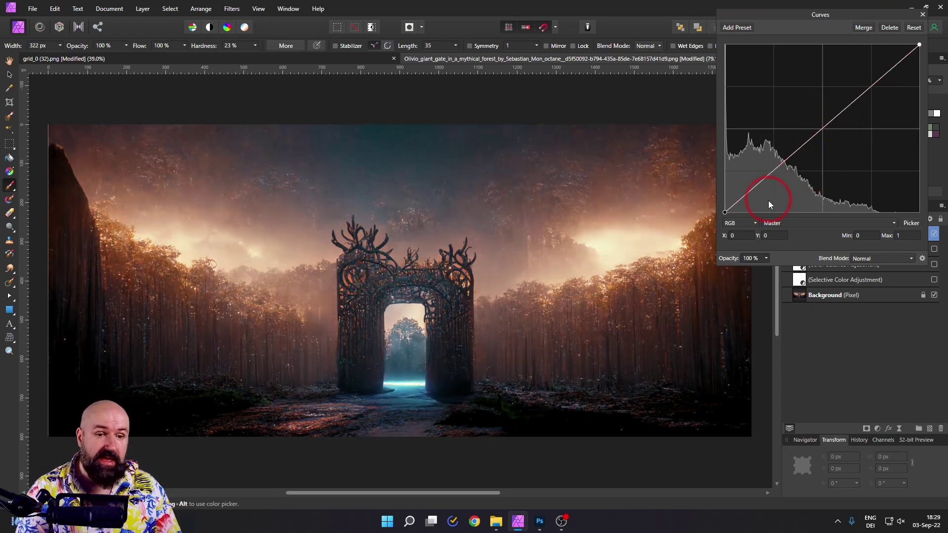
- Switch the Curves colour model from RGB to LAB
click(748, 224)
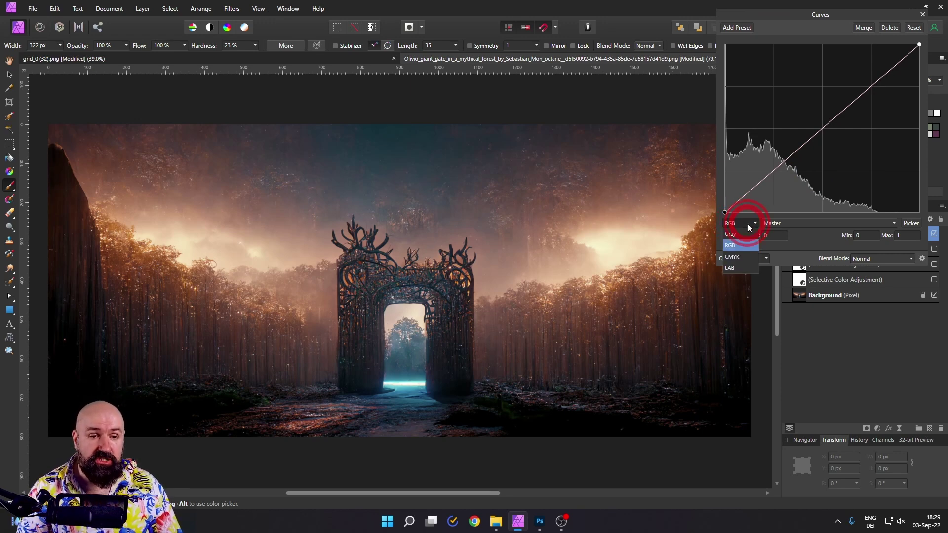
click(729, 269)
click(777, 223)
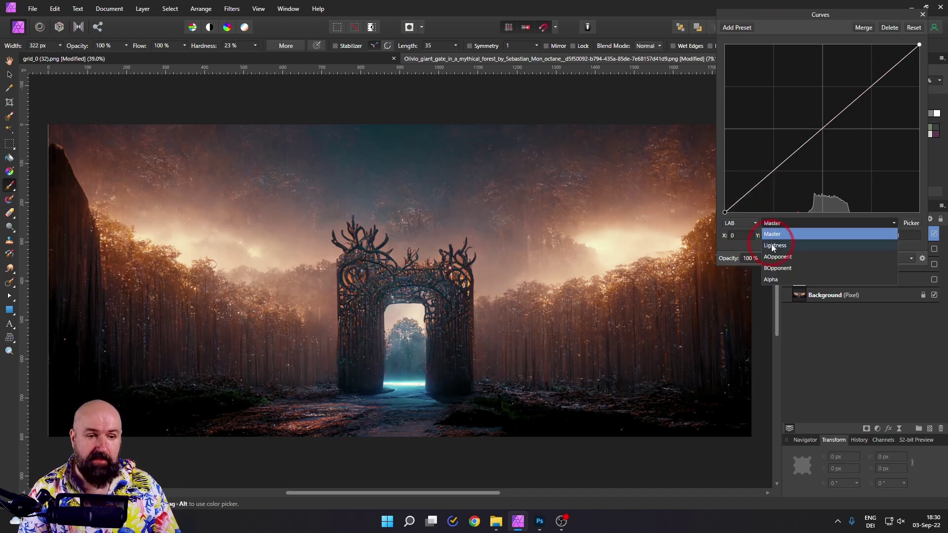
- Bend the BOpponent curve into an S-shape, pushing shadows toward blue and highlights toward warm yellow
click(777, 270)
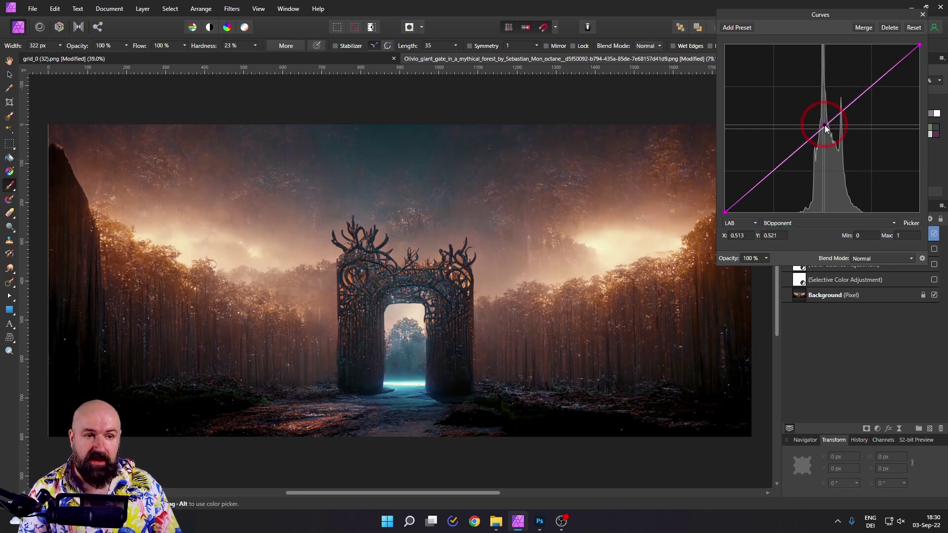
drag(821, 127, 798, 92)
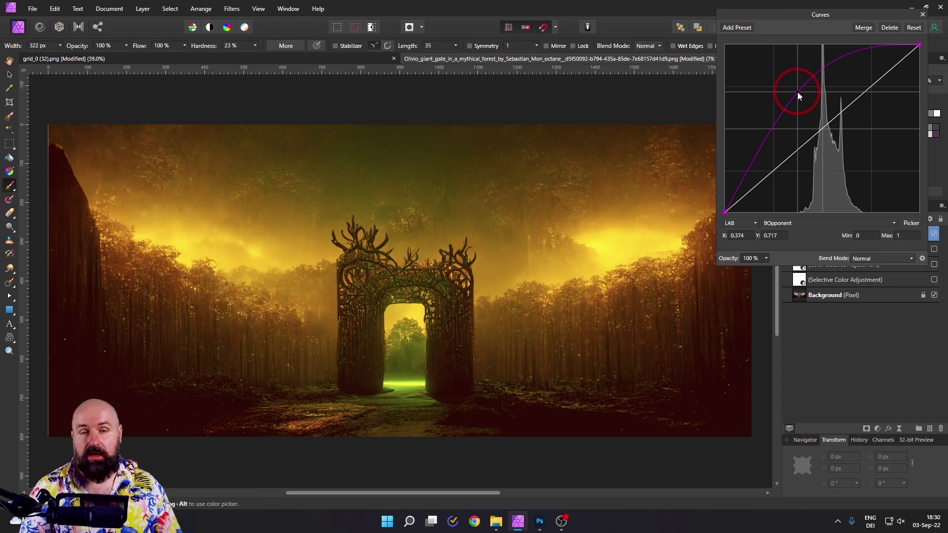
drag(797, 92, 731, 200)
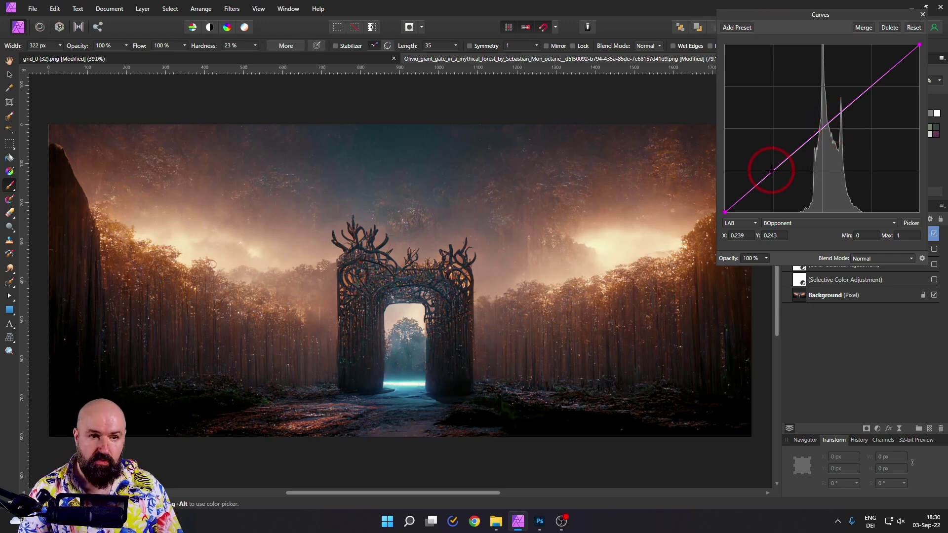
drag(772, 171, 777, 176)
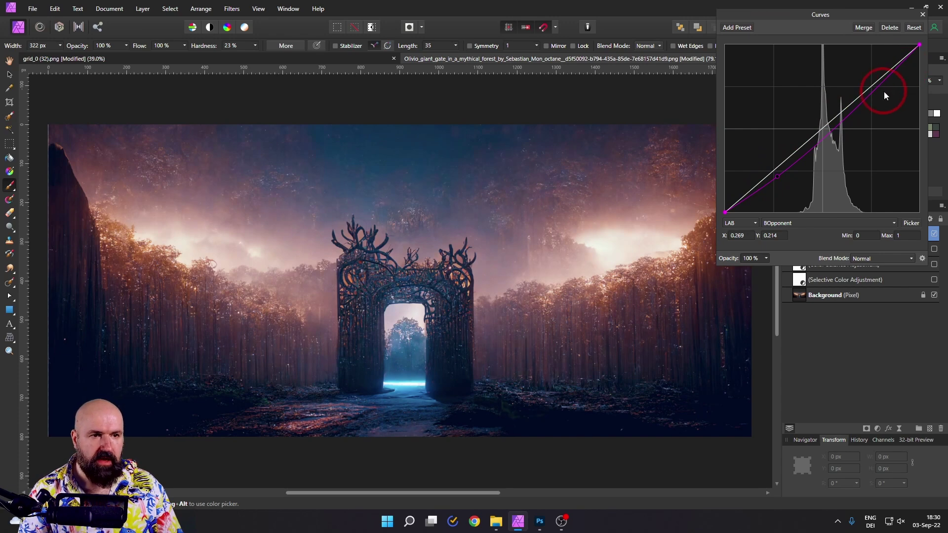
drag(881, 85, 868, 73)
- Switch the Curves channel to AOpponent and add a shadow point on its curve
click(790, 224)
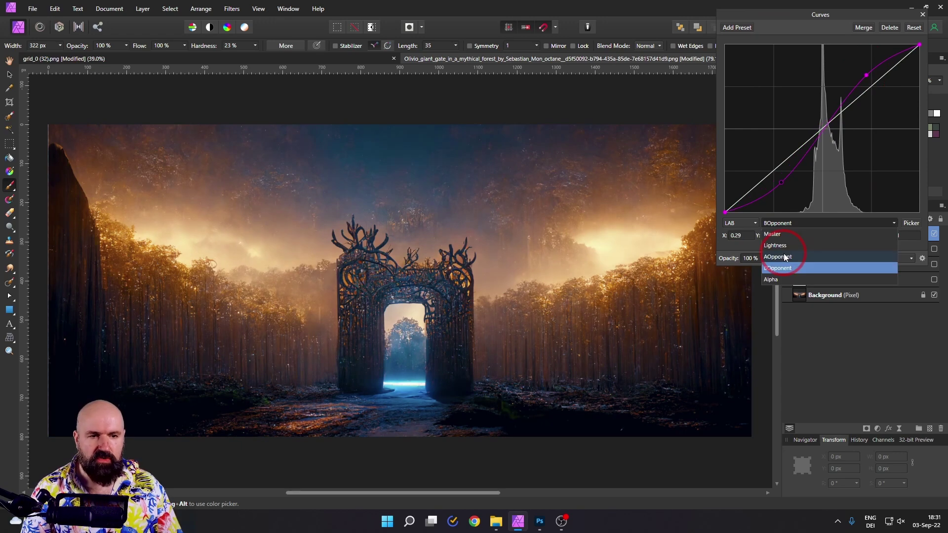
click(785, 257)
drag(819, 130, 766, 178)
click(809, 154)
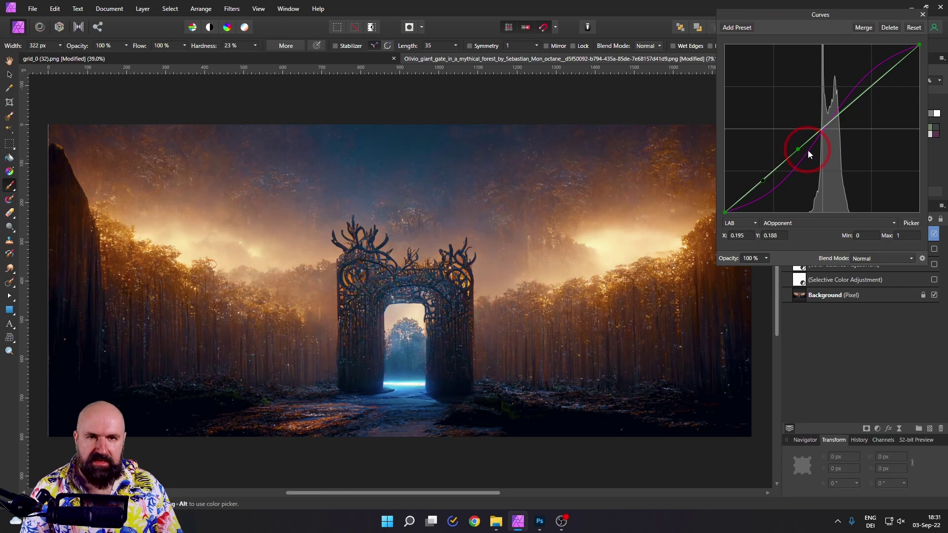
- Raise an AOpponent highlight point to 0.689/0.776 toward red, then reposition the Curves panel
click(866, 90)
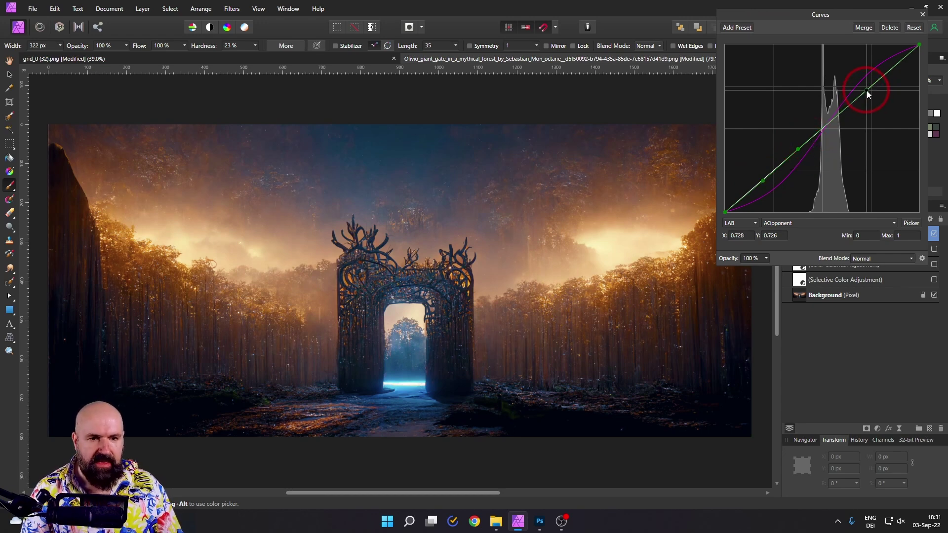
drag(866, 90, 858, 82)
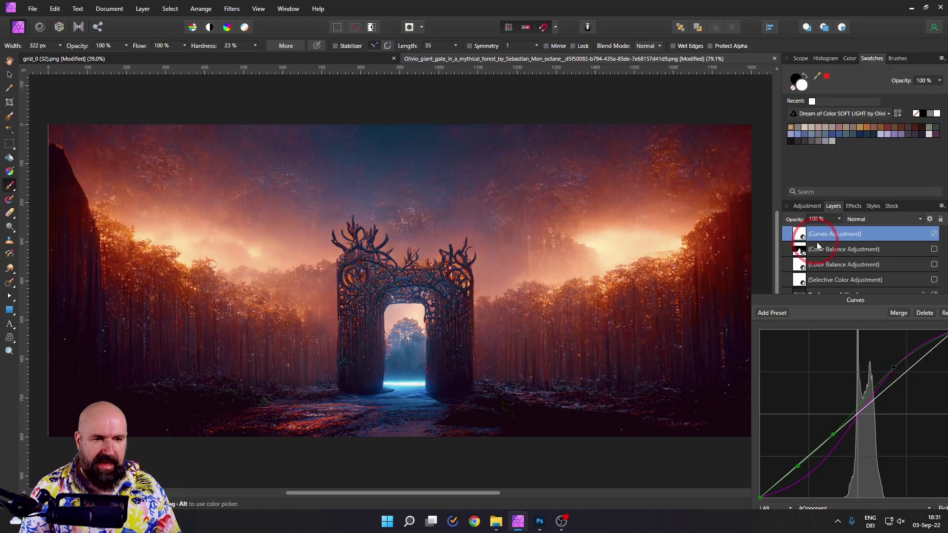
click(819, 239)
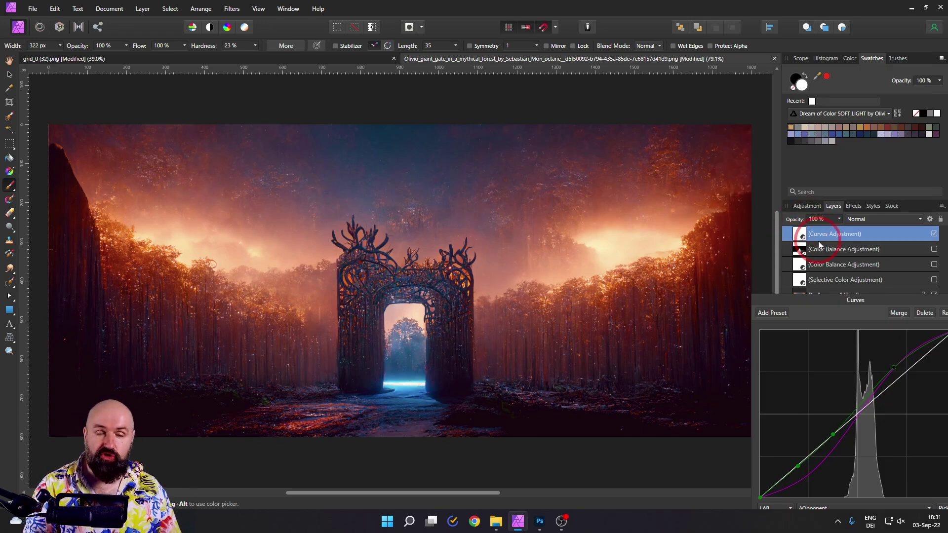
drag(843, 297, 783, 262)
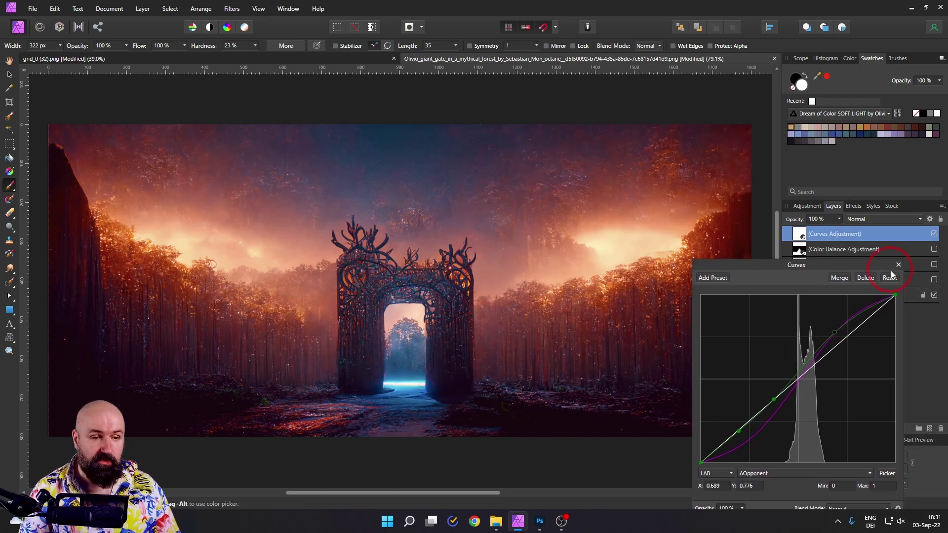